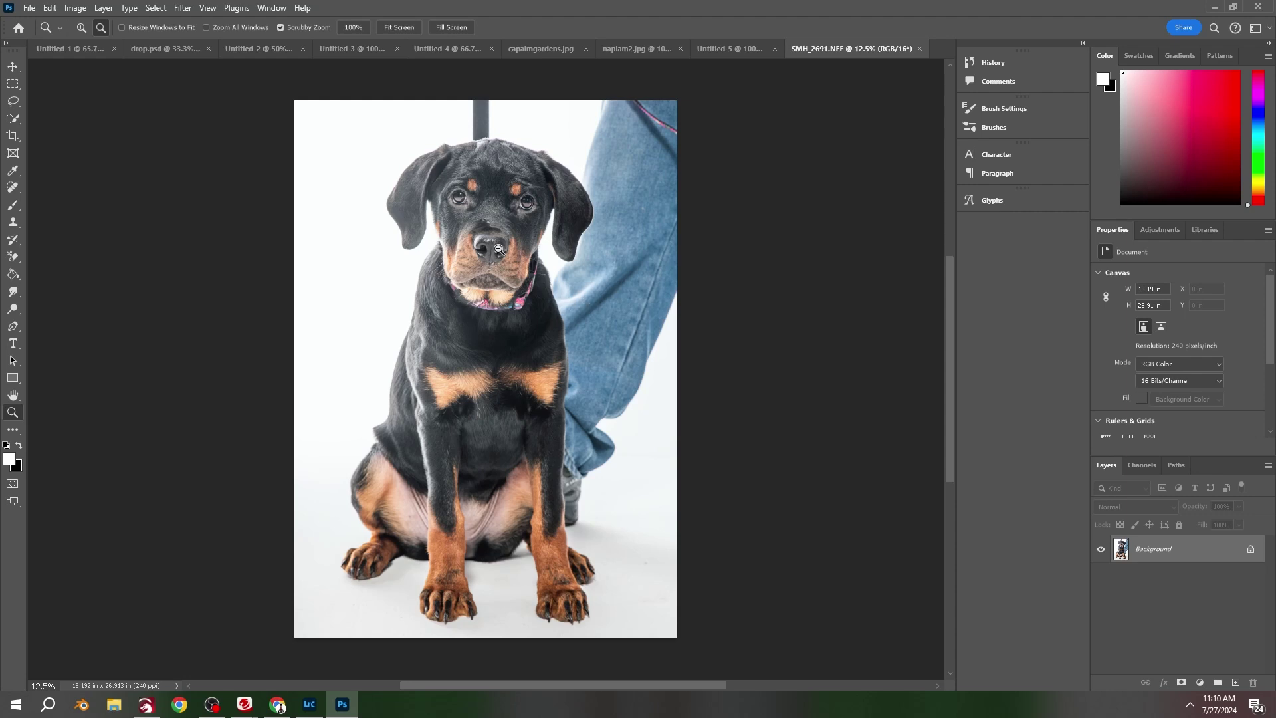
Select the puppy with Select Subject and inspect the selection edge up close.
{"action": "left_click_drag", "start_coordinate": [498, 249], "coordinate": [496, 257]}
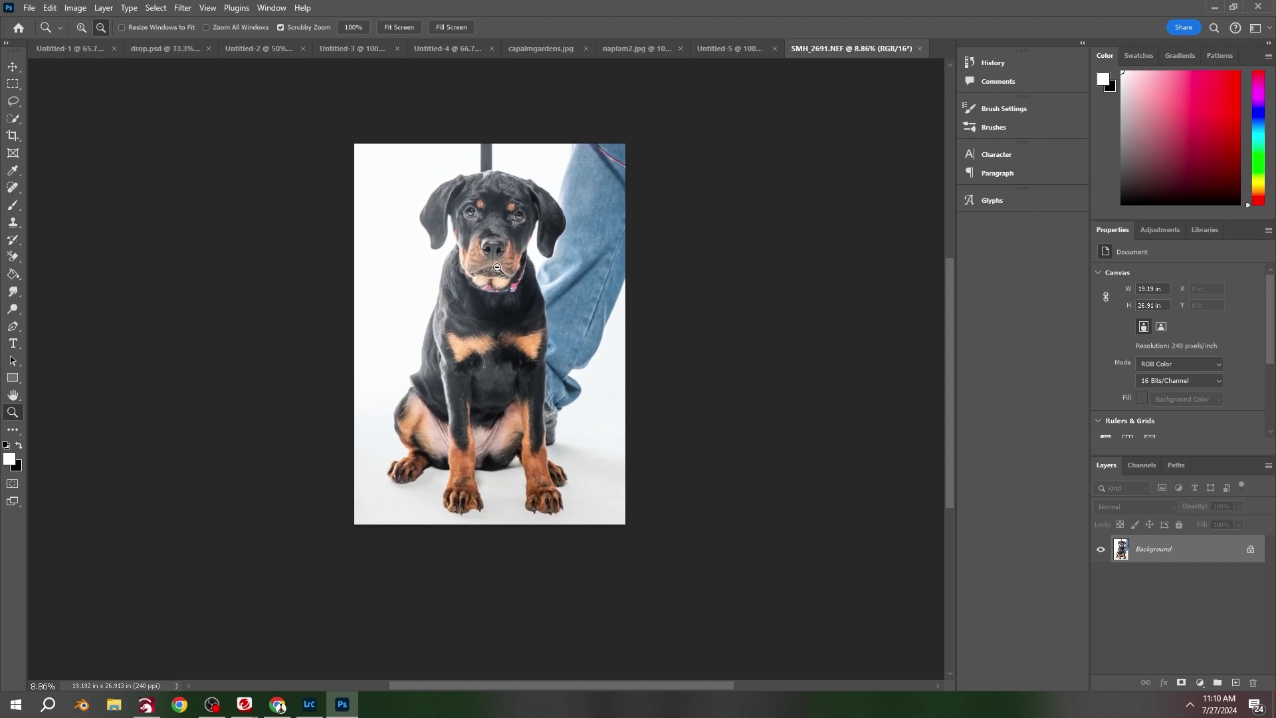
{"action": "left_click_drag", "start_coordinate": [495, 268], "coordinate": [529, 396]}
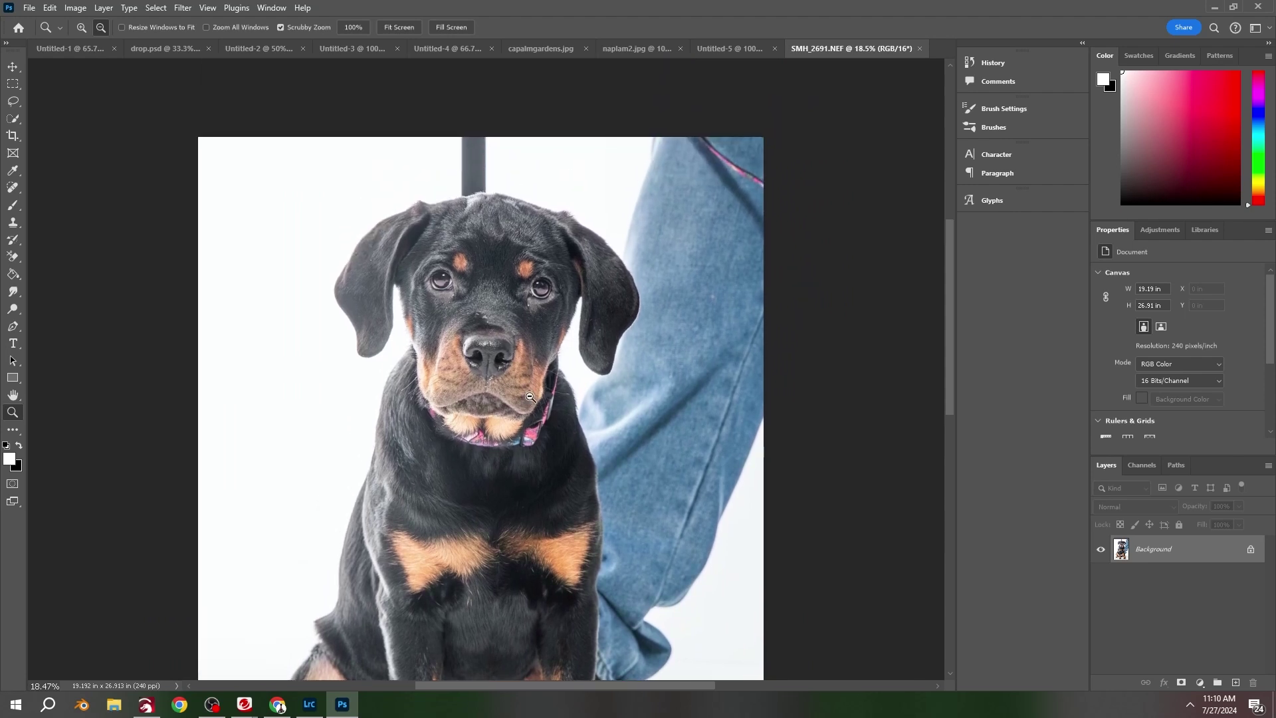
{"action": "scroll", "coordinate": [540, 399], "scroll_direction": "down", "scroll_amount": 3}
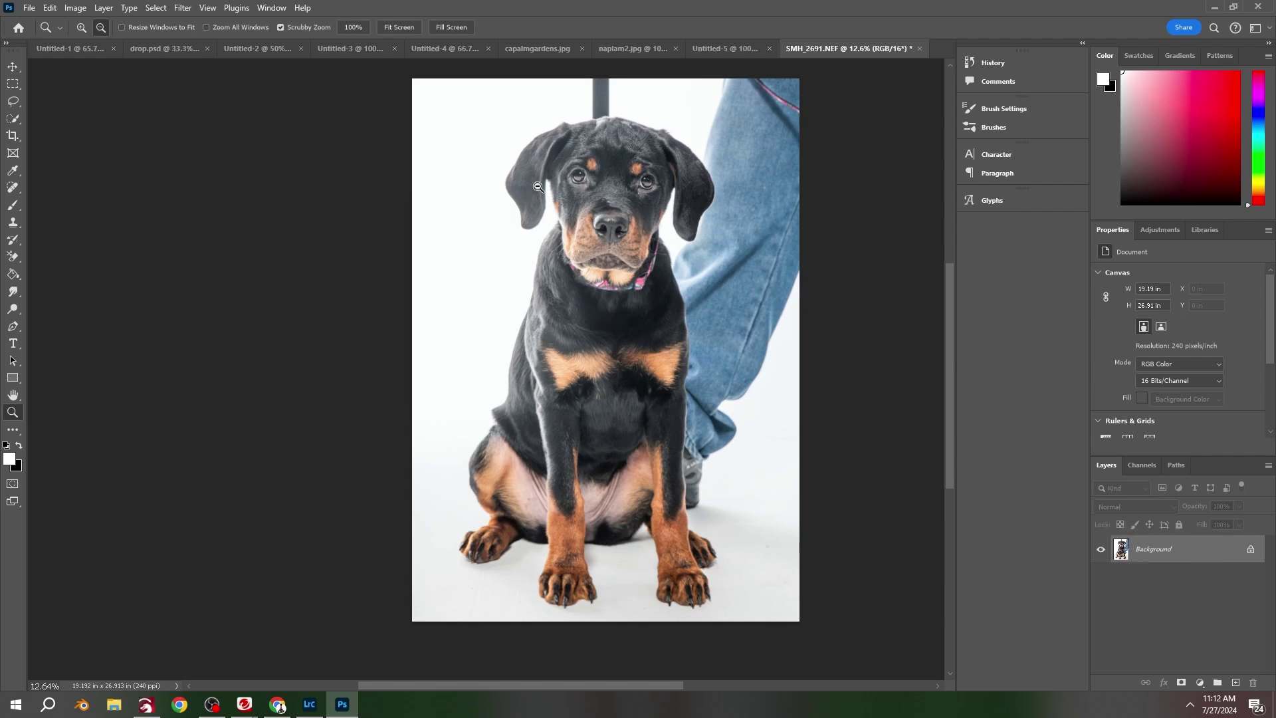
{"action": "left_click", "coordinate": [13, 120]}
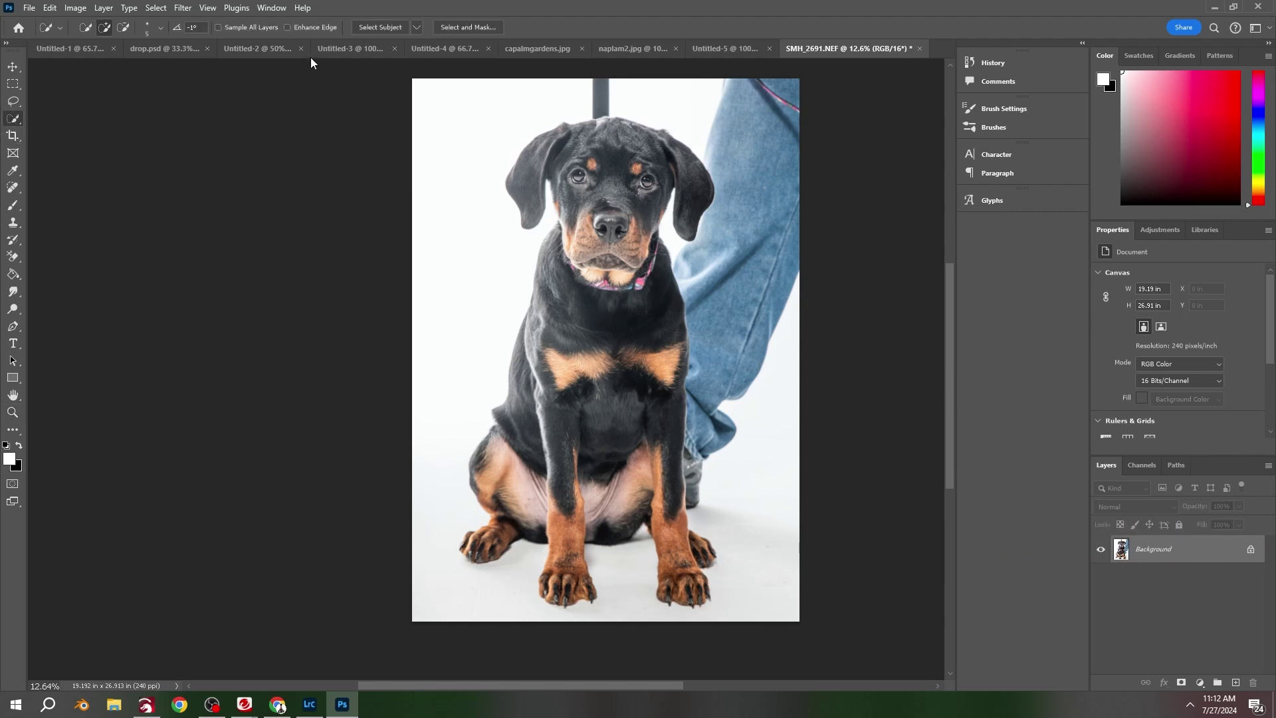
{"action": "left_click", "coordinate": [381, 27]}
{"action": "key", "text": "z"}
{"action": "left_click_drag", "start_coordinate": [555, 230], "coordinate": [618, 204]}
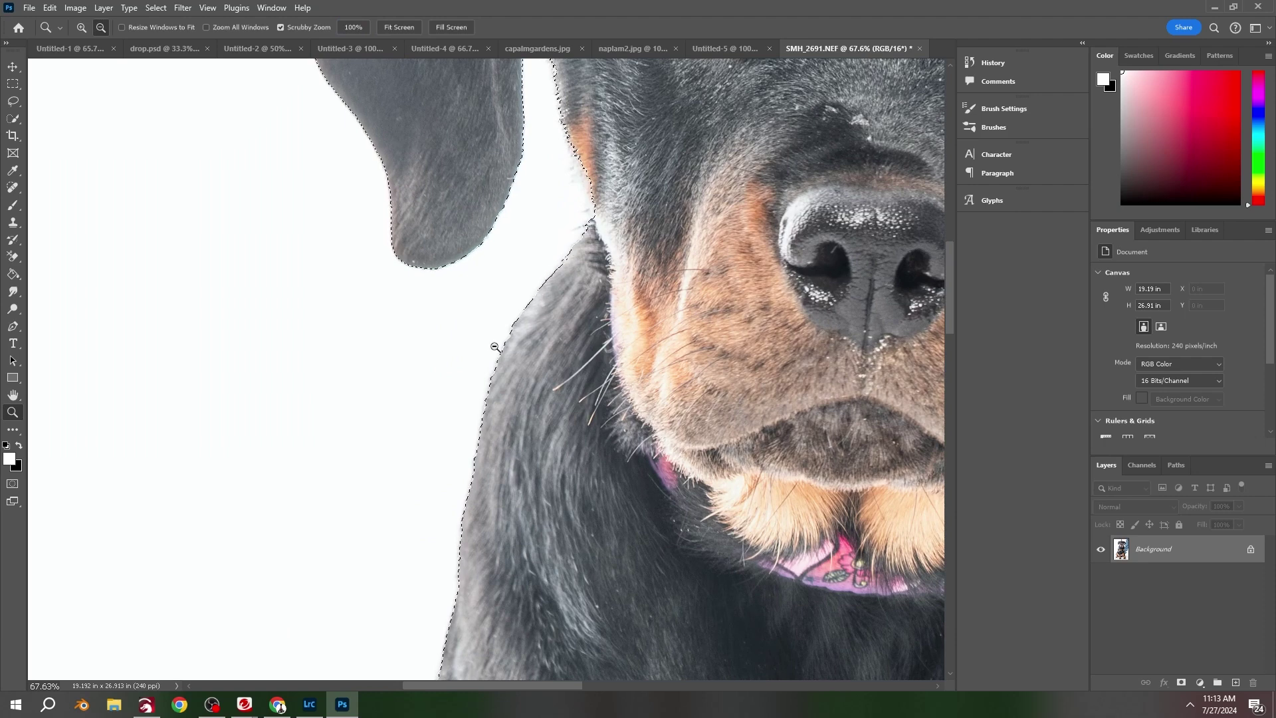
{"action": "key", "text": "ctrl+0"}
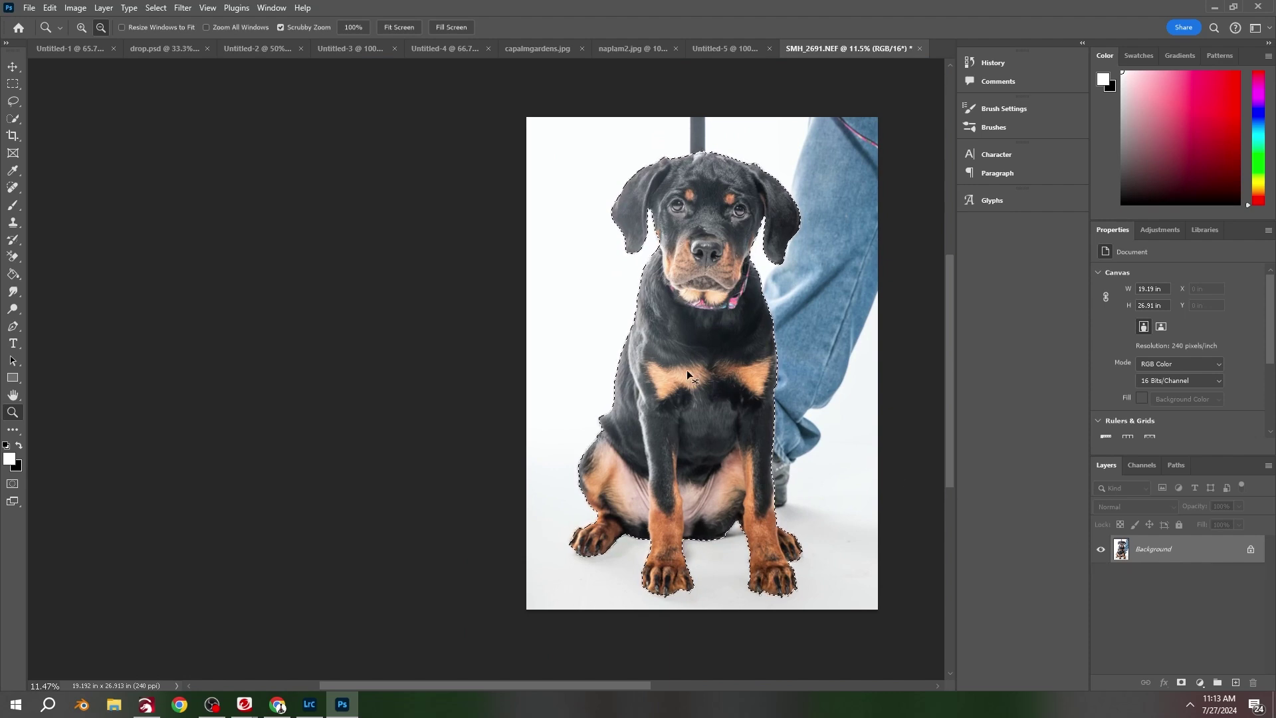
Copy the selected puppy onto Layer 1 and hide the Background layer.
{"action": "key", "text": "ctrl+j"}
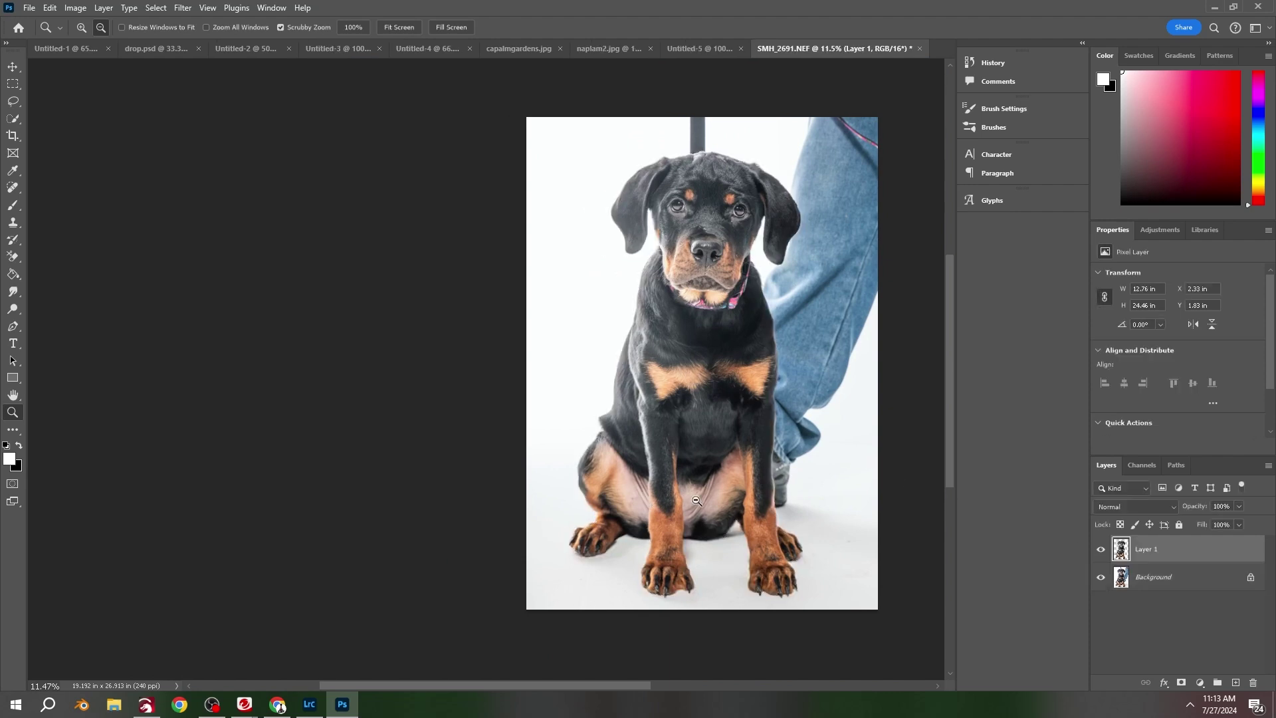
{"action": "left_click", "coordinate": [1100, 578]}
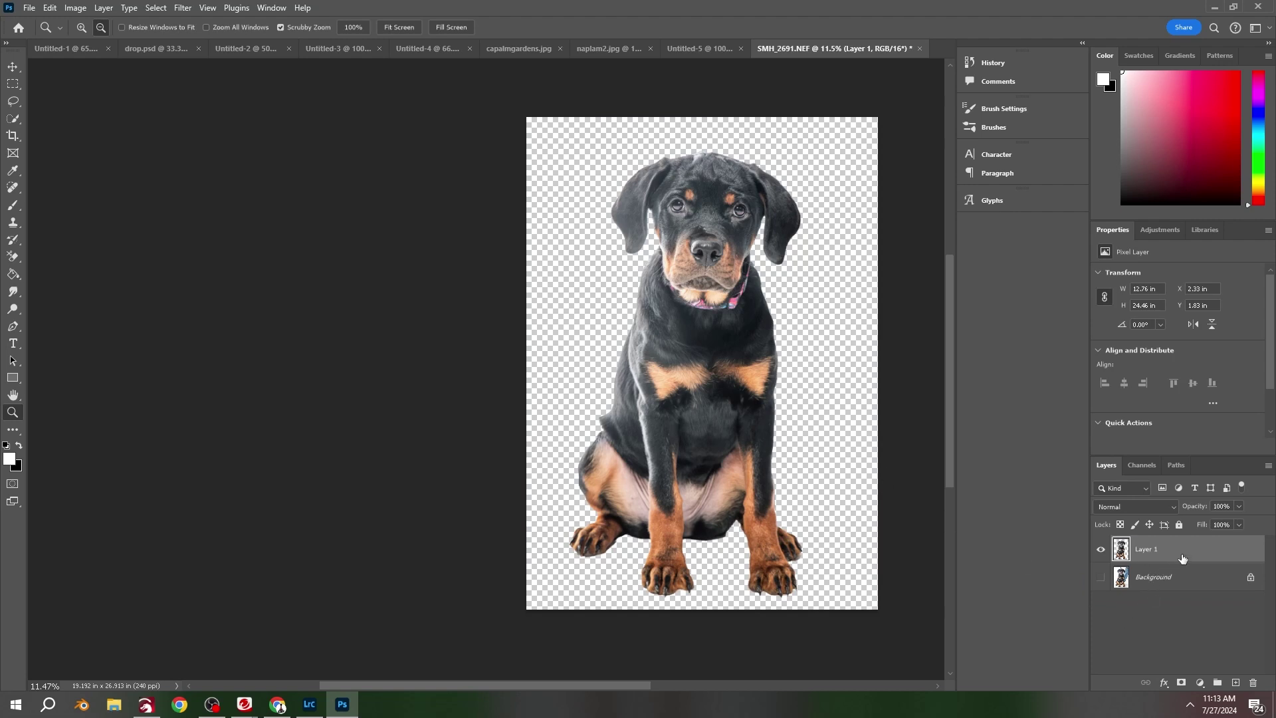
{"action": "left_click_drag", "start_coordinate": [723, 340], "coordinate": [685, 363]}
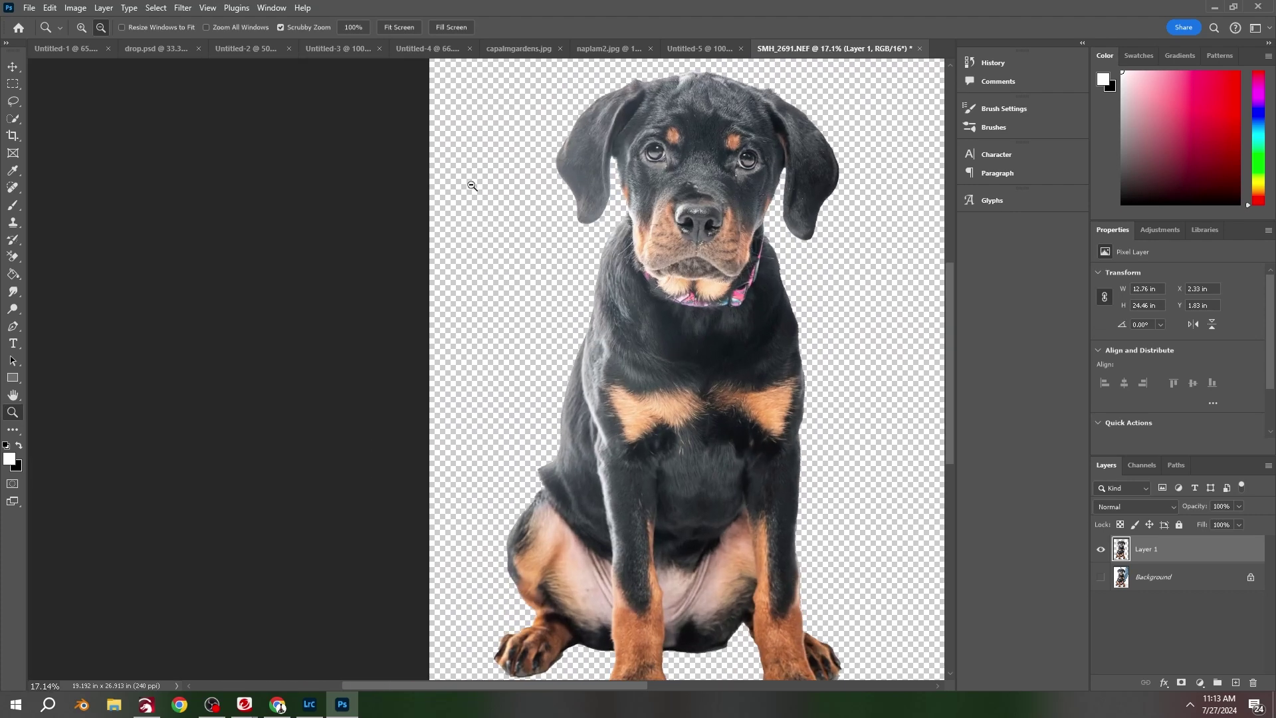
Apply a Camera Raw Filter to Layer 1 with Shadows +73, Exposure +0.15 and Contrast +18.
{"action": "left_click", "coordinate": [194, 8]}
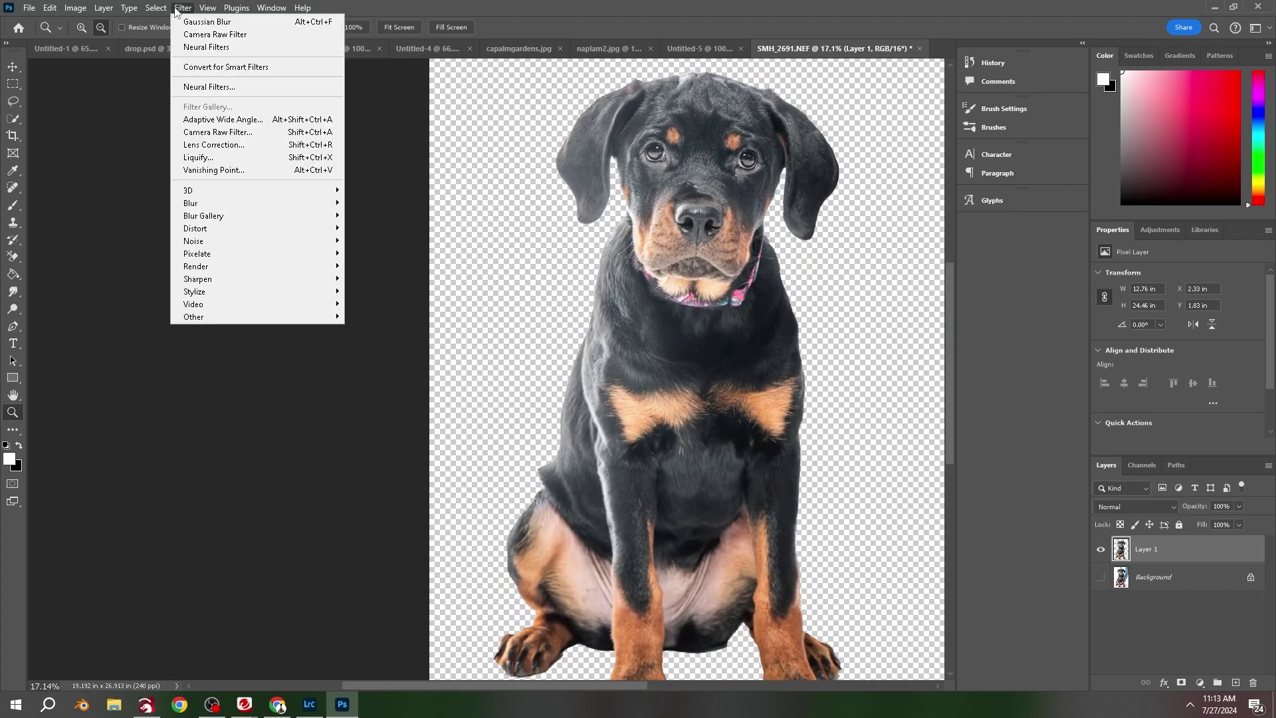
{"action": "left_click", "coordinate": [209, 130]}
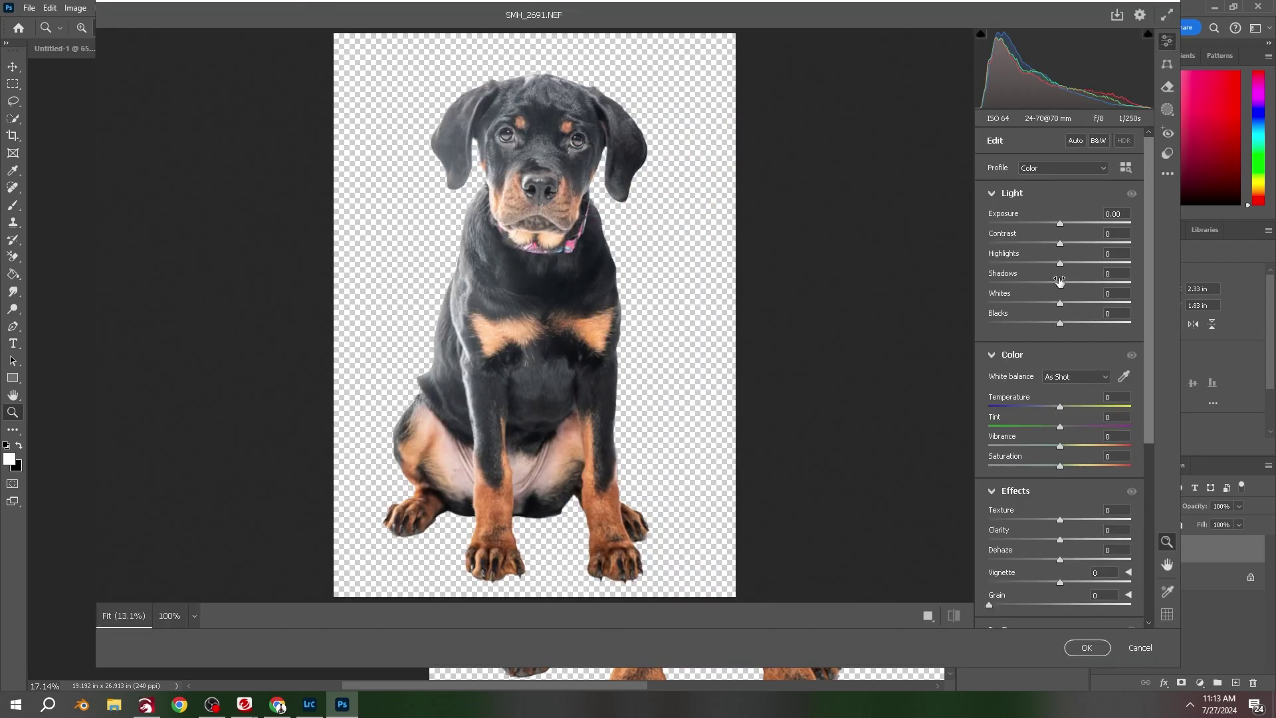
{"action": "left_click_drag", "start_coordinate": [1060, 284], "coordinate": [1111, 285]}
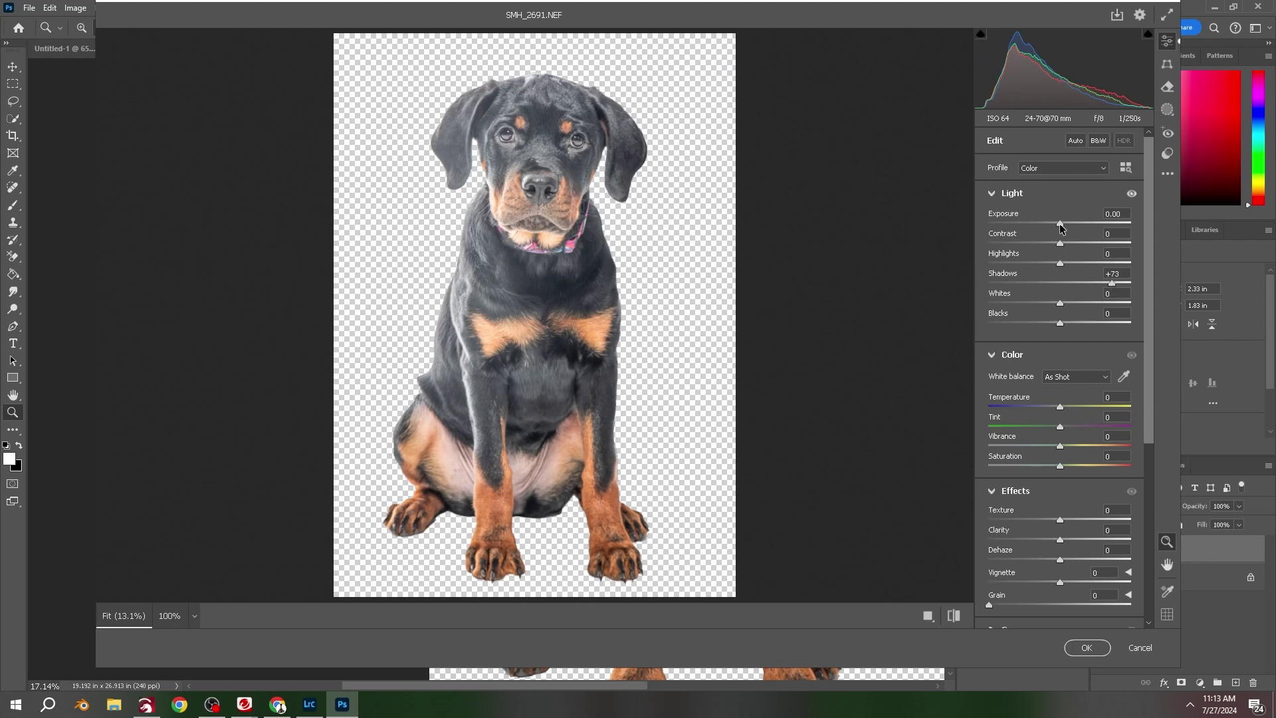
{"action": "left_click_drag", "start_coordinate": [1060, 224], "coordinate": [1072, 244]}
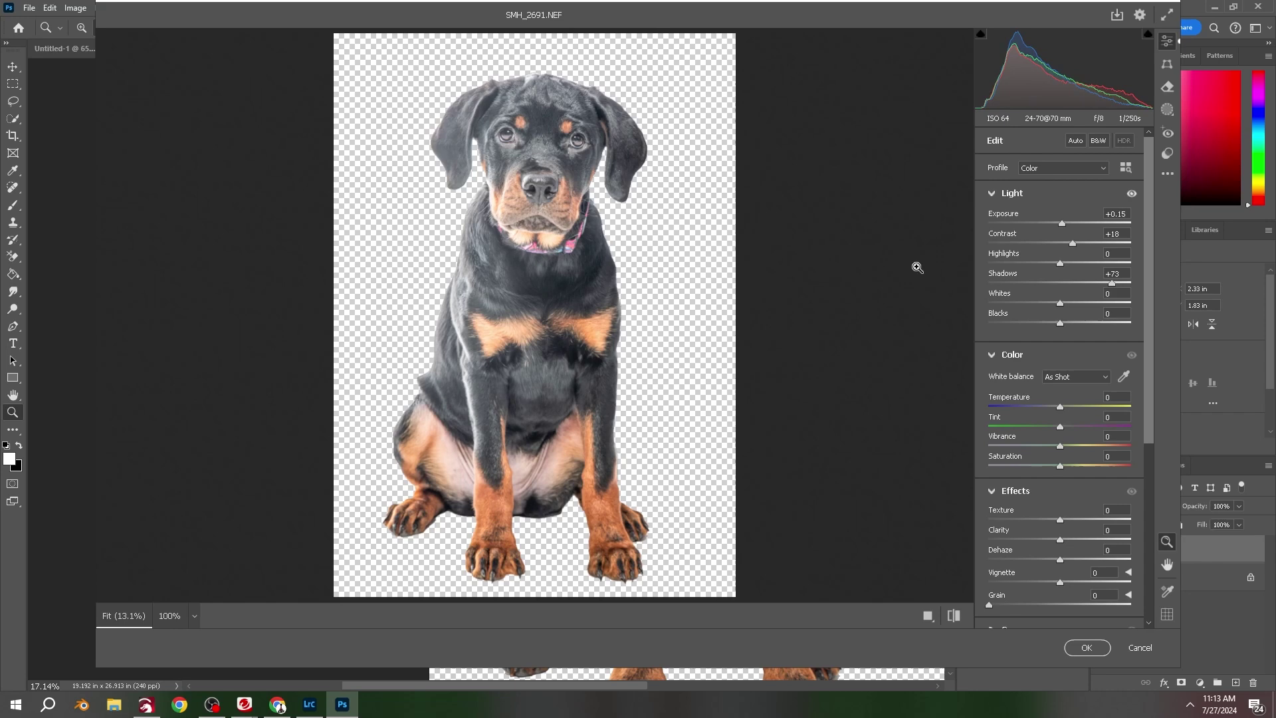
{"action": "left_click_drag", "start_coordinate": [536, 288], "coordinate": [631, 237]}
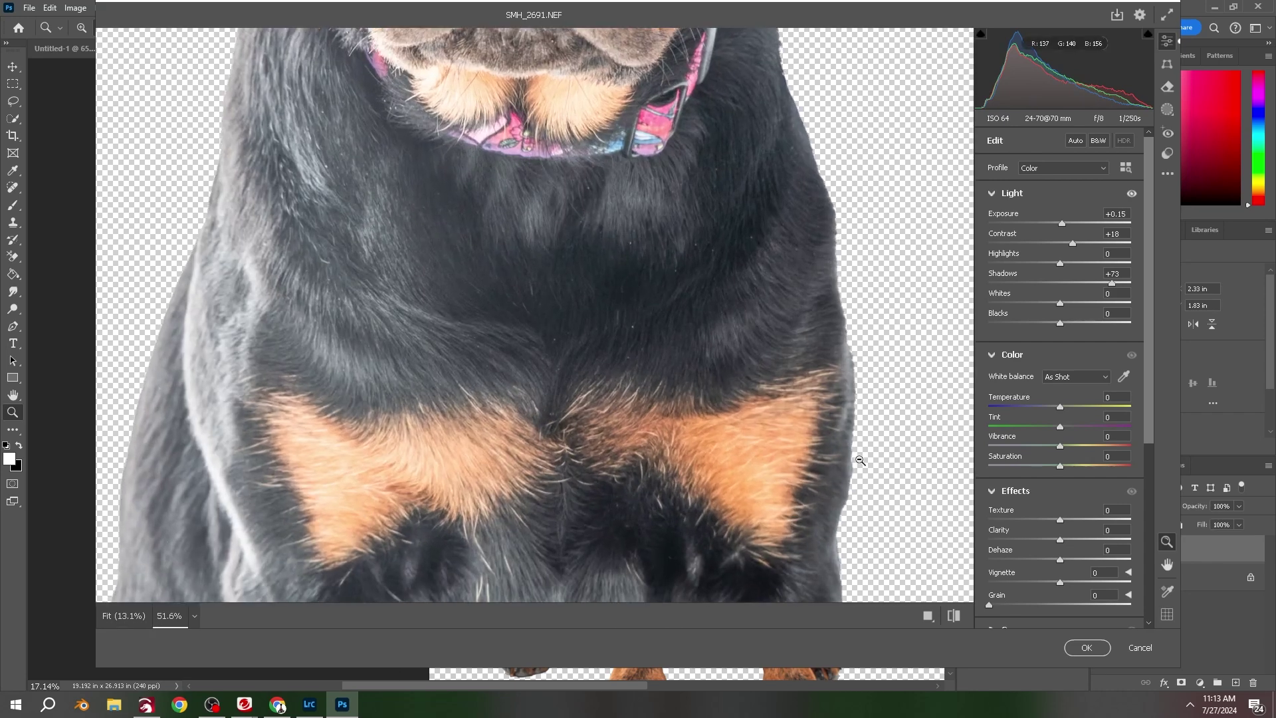
{"action": "left_click", "coordinate": [1088, 649]}
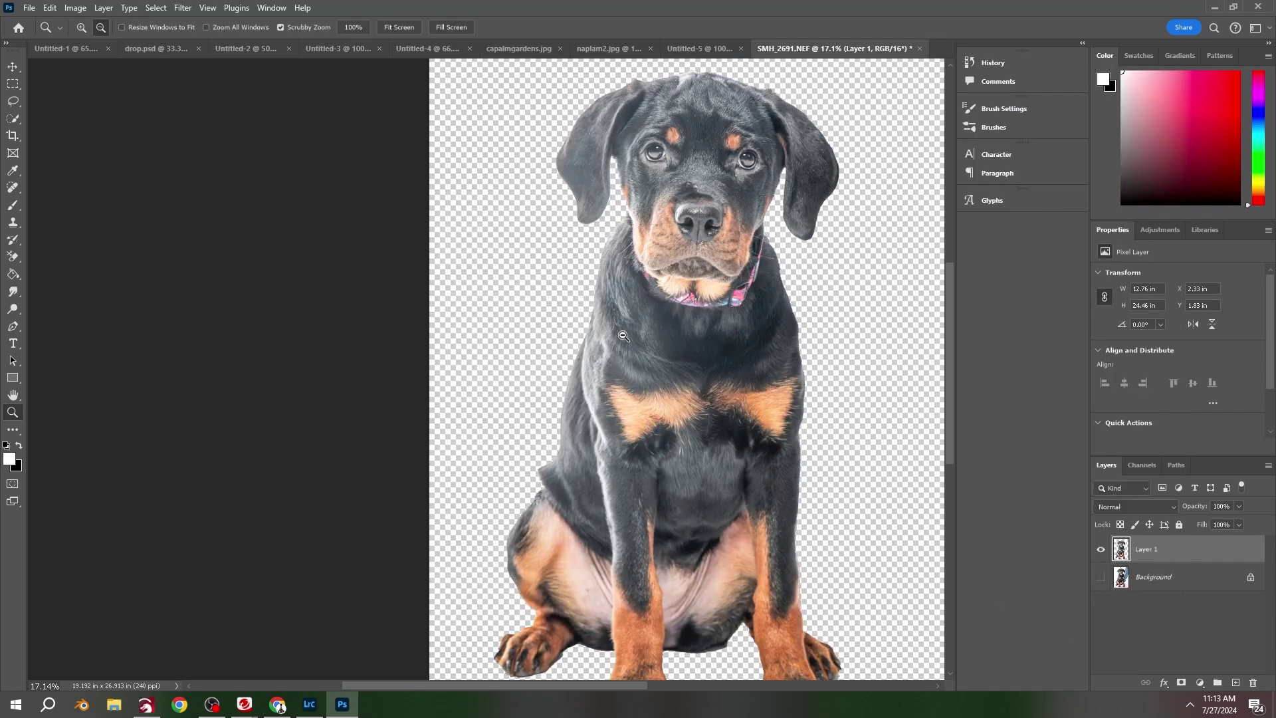
Duplicate Layer 1 and add a Black & White adjustment layer.
{"action": "left_click_drag", "start_coordinate": [1193, 545], "coordinate": [1238, 675]}
{"action": "left_click", "coordinate": [1200, 683]}
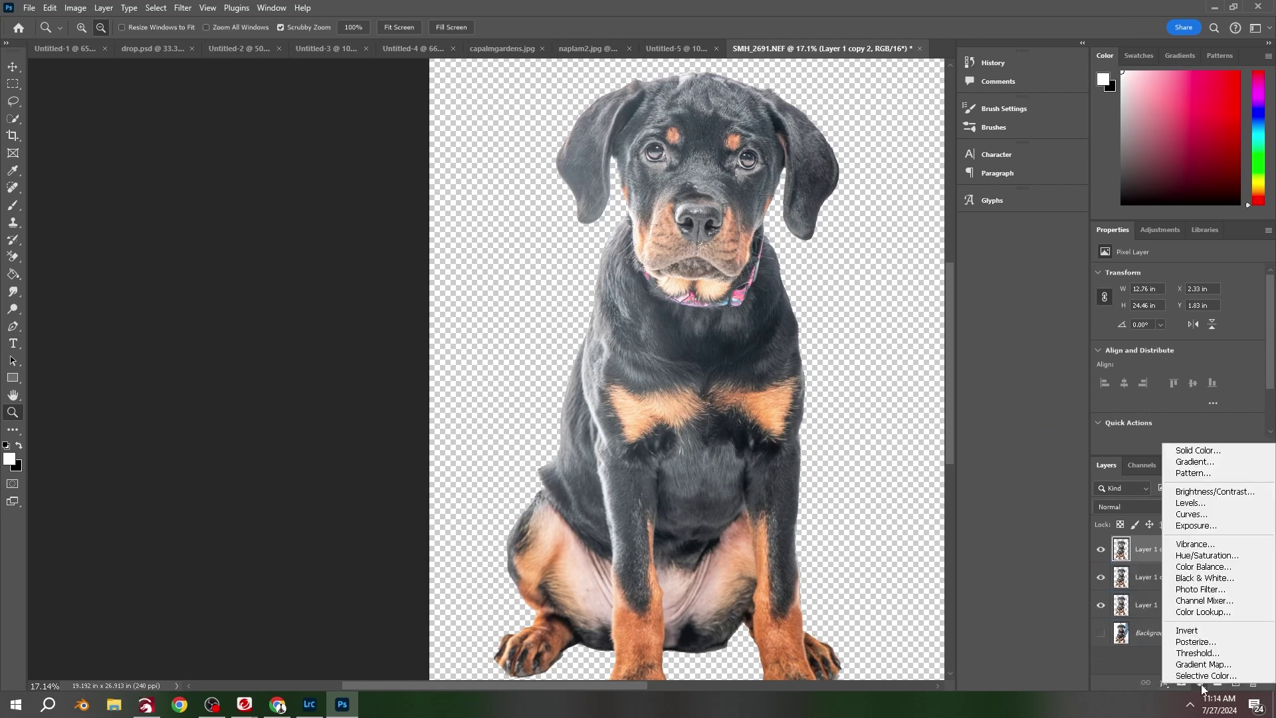
{"action": "left_click", "coordinate": [1205, 578]}
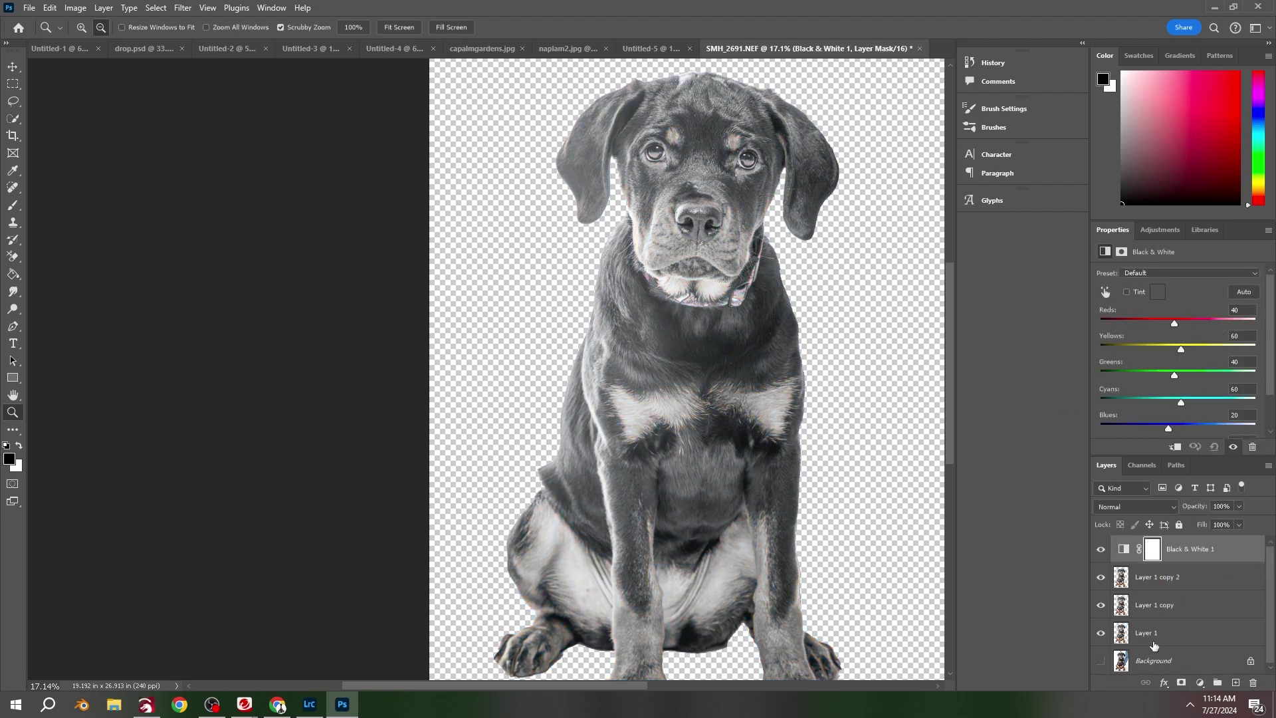
Set the Black & White mix to Reds -12, Yellows 93, Greens -3, Cyans -200, Blues 5.
{"action": "mouse_move", "coordinate": [1175, 325]}
{"action": "left_mouse_down"}
{"action": "mouse_move", "coordinate": [1193, 326]}
{"action": "mouse_move", "coordinate": [1144, 320]}
{"action": "mouse_move", "coordinate": [1205, 321]}
{"action": "mouse_move", "coordinate": [1106, 324]}
{"action": "mouse_move", "coordinate": [1182, 328]}
{"action": "mouse_move", "coordinate": [1146, 327]}
{"action": "mouse_move", "coordinate": [1158, 332]}
{"action": "left_mouse_up"}
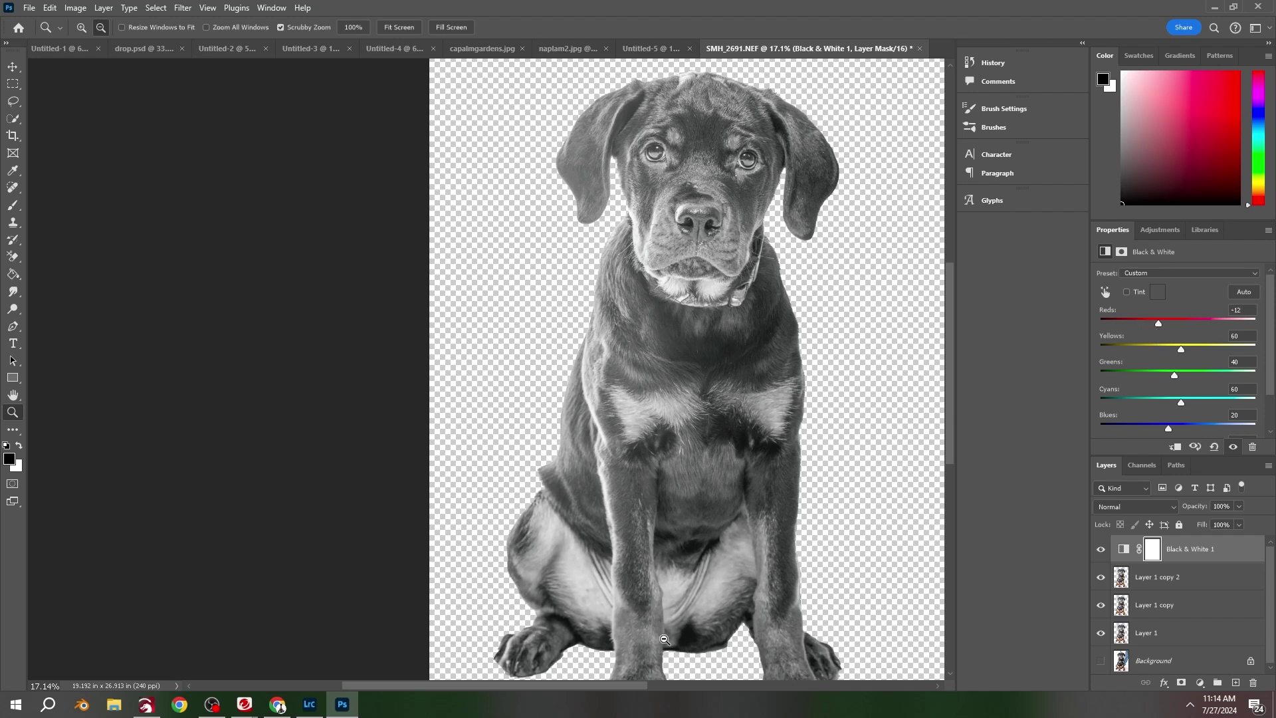
{"action": "mouse_move", "coordinate": [1195, 348]}
{"action": "left_mouse_down"}
{"action": "mouse_move", "coordinate": [1169, 349]}
{"action": "mouse_move", "coordinate": [1218, 350]}
{"action": "left_mouse_up"}
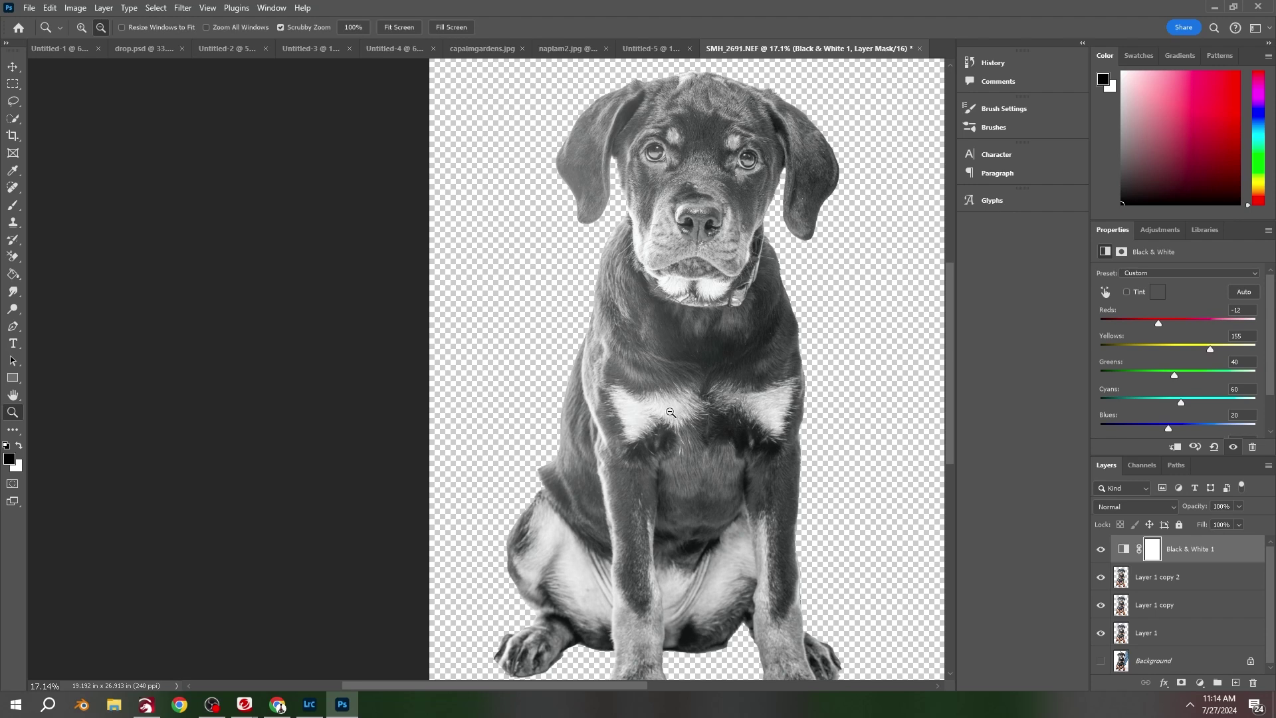
{"action": "left_click_drag", "start_coordinate": [1210, 349], "coordinate": [1191, 351]}
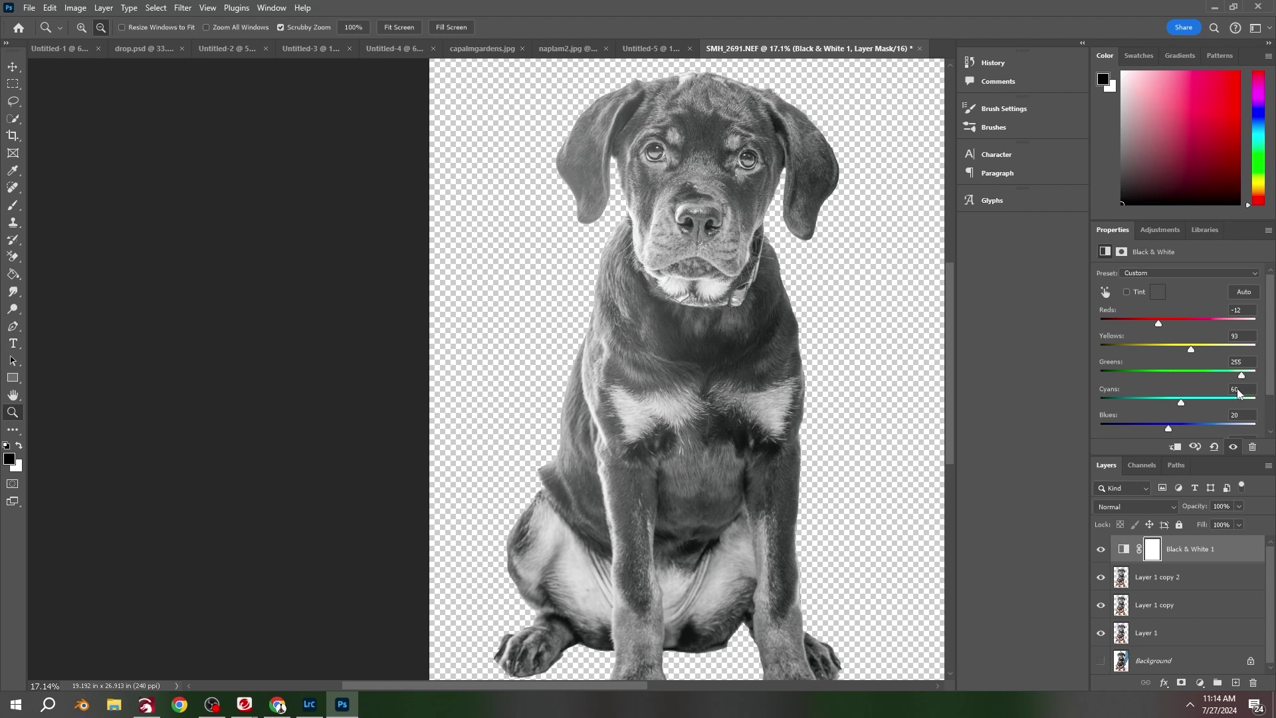
{"action": "left_click_drag", "start_coordinate": [1180, 403], "coordinate": [1095, 419]}
{"action": "mouse_move", "coordinate": [1169, 430]}
{"action": "left_mouse_down"}
{"action": "mouse_move", "coordinate": [1211, 431]}
{"action": "mouse_move", "coordinate": [1163, 430]}
{"action": "left_mouse_up"}
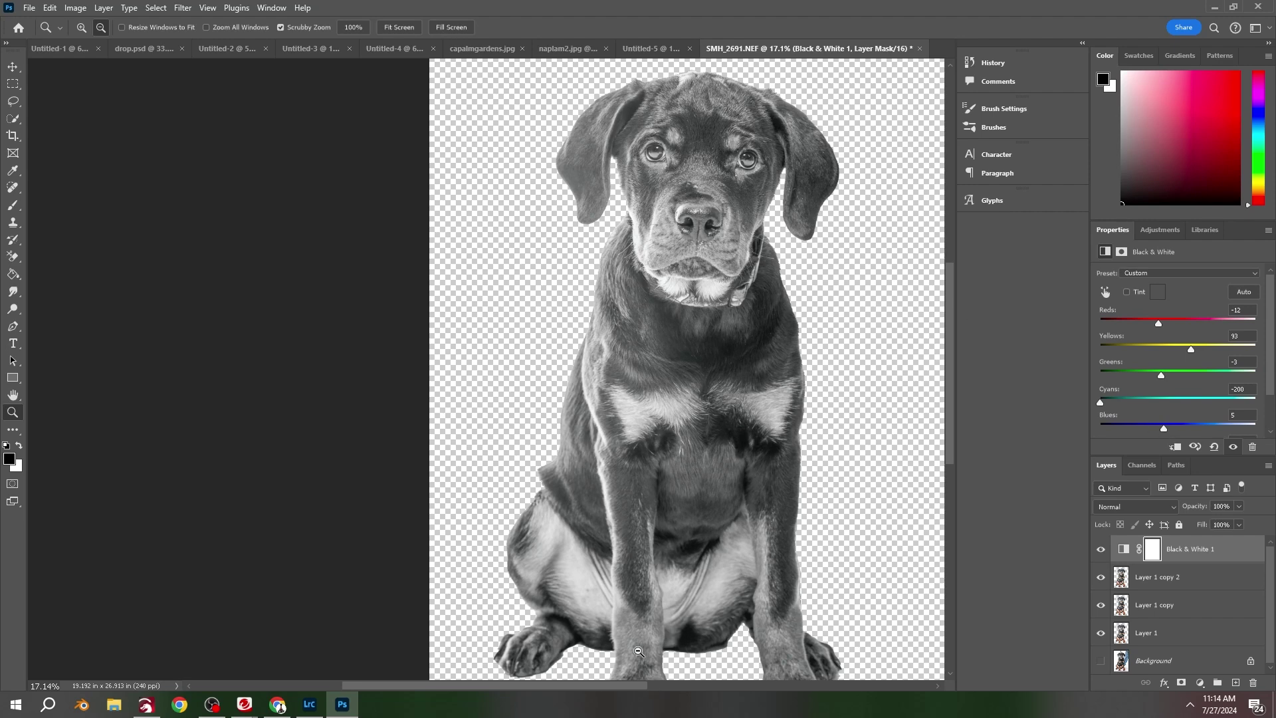
{"action": "left_click_drag", "start_coordinate": [694, 345], "coordinate": [748, 352]}
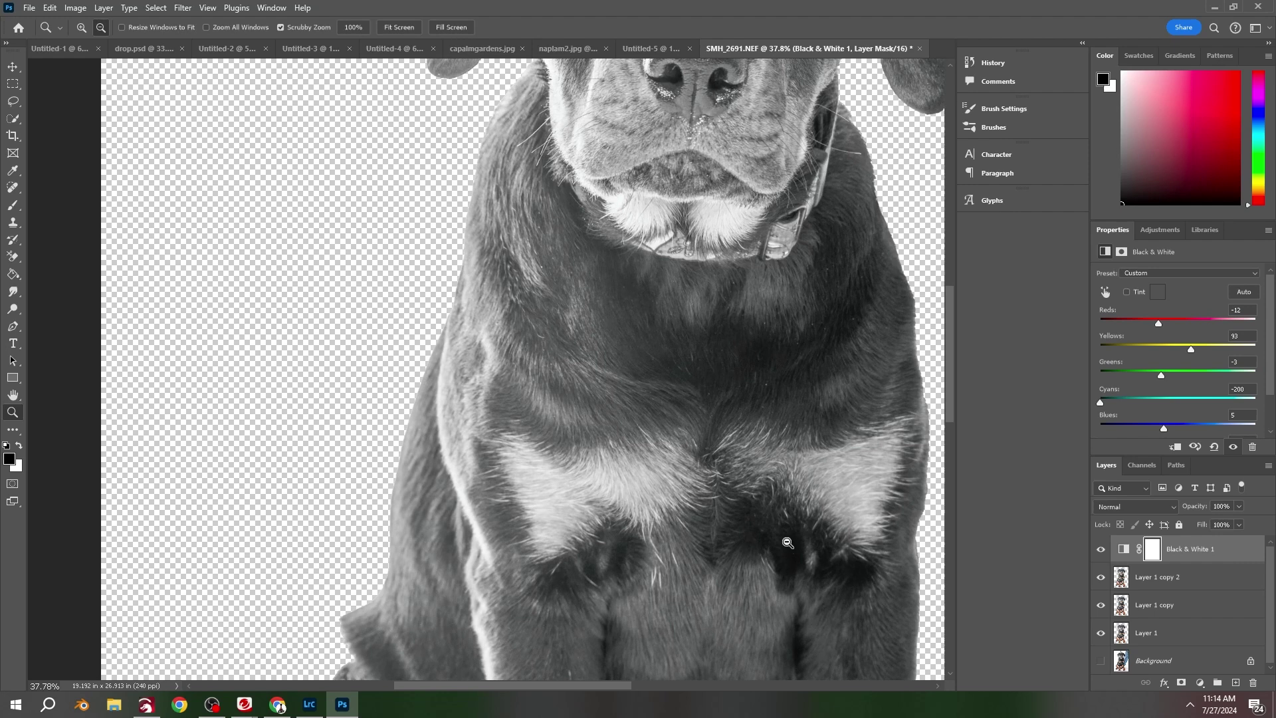
Invert Layer 1 copy 2 and set its blend mode to Vivid Light.
{"action": "key", "text": "ctrl+0"}
{"action": "left_click", "coordinate": [1208, 577]}
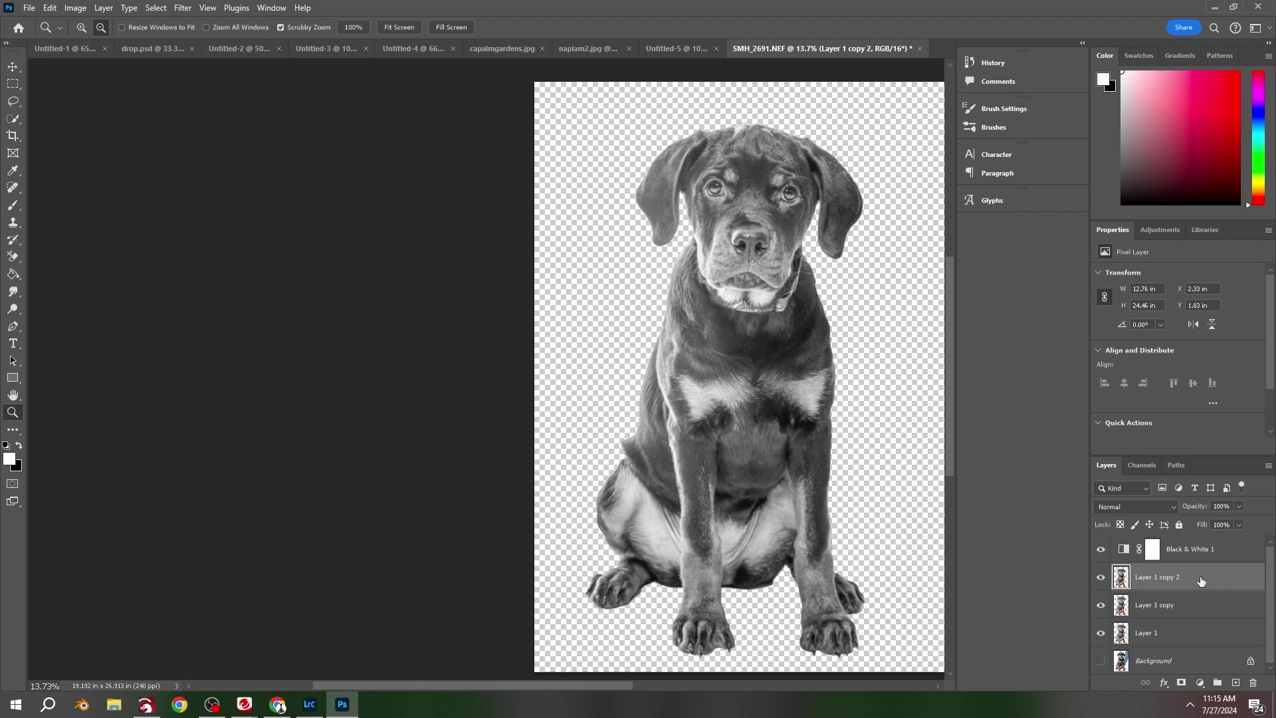
{"action": "key", "text": "ctrl+i"}
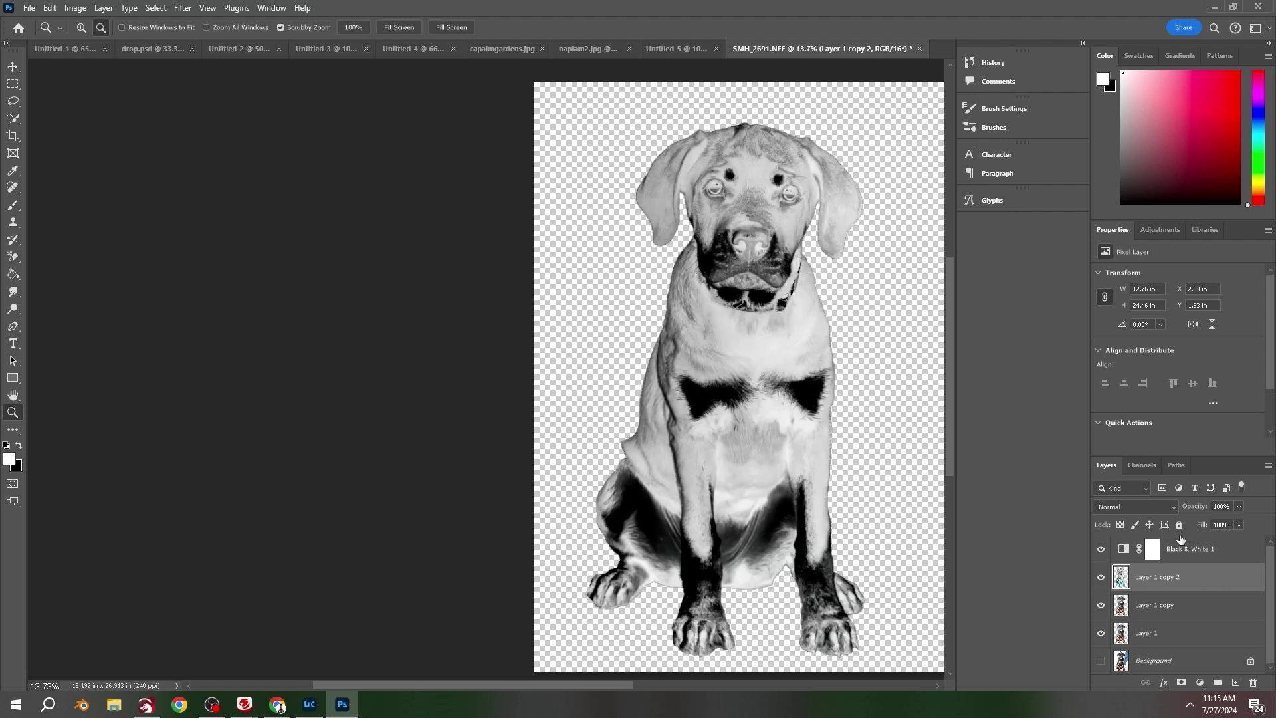
{"action": "left_click", "coordinate": [1166, 504]}
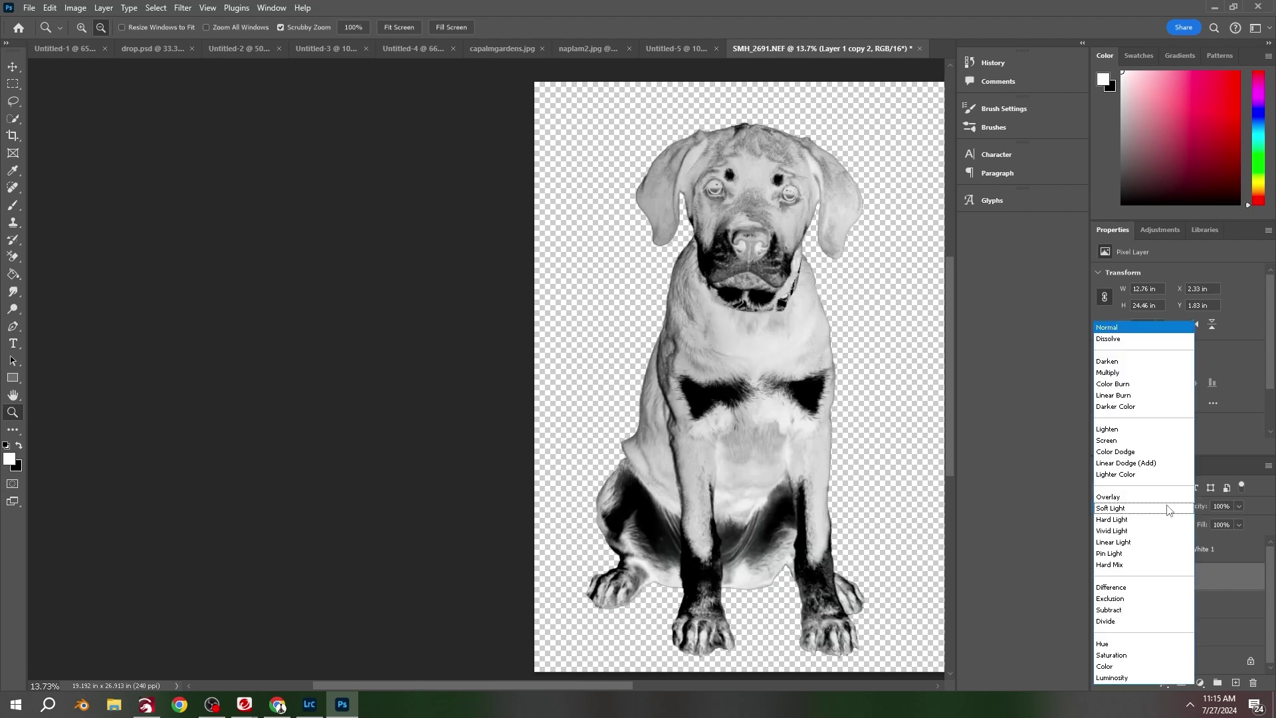
{"action": "left_click", "coordinate": [1163, 531]}
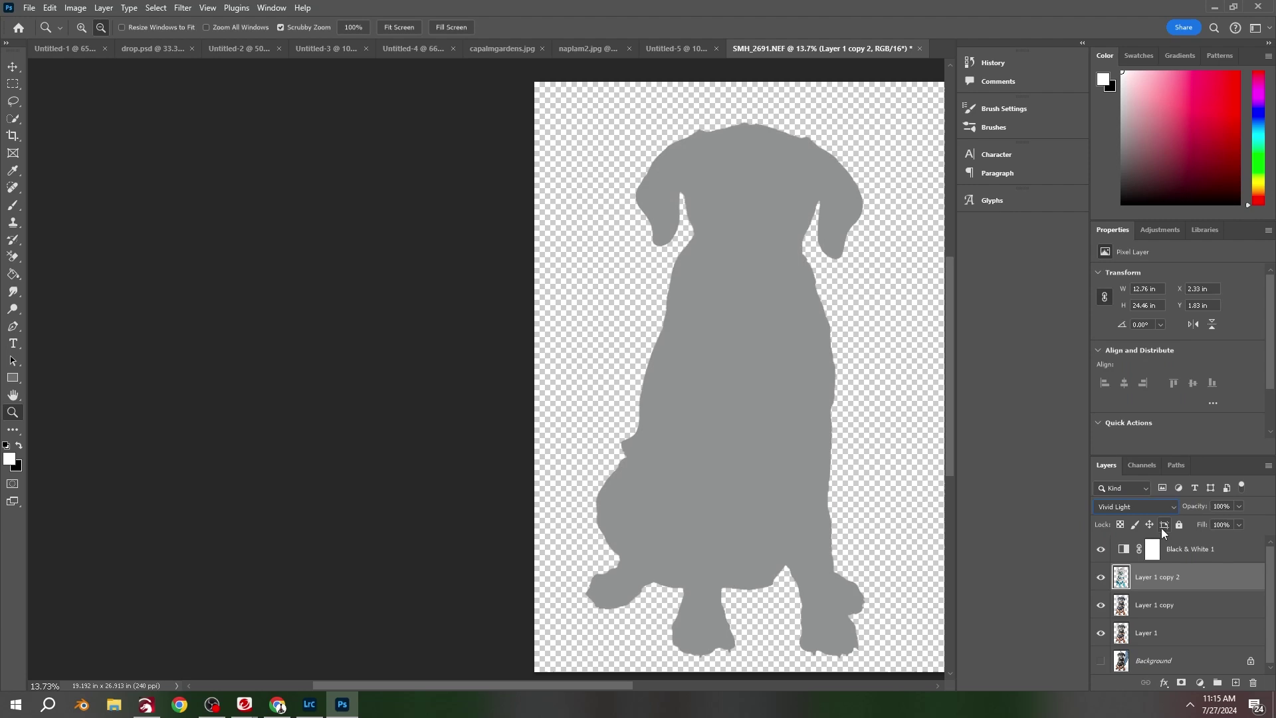
Apply a Gaussian Blur to Layer 1 copy 2 and select both copy layers.
{"action": "left_click", "coordinate": [182, 7]}
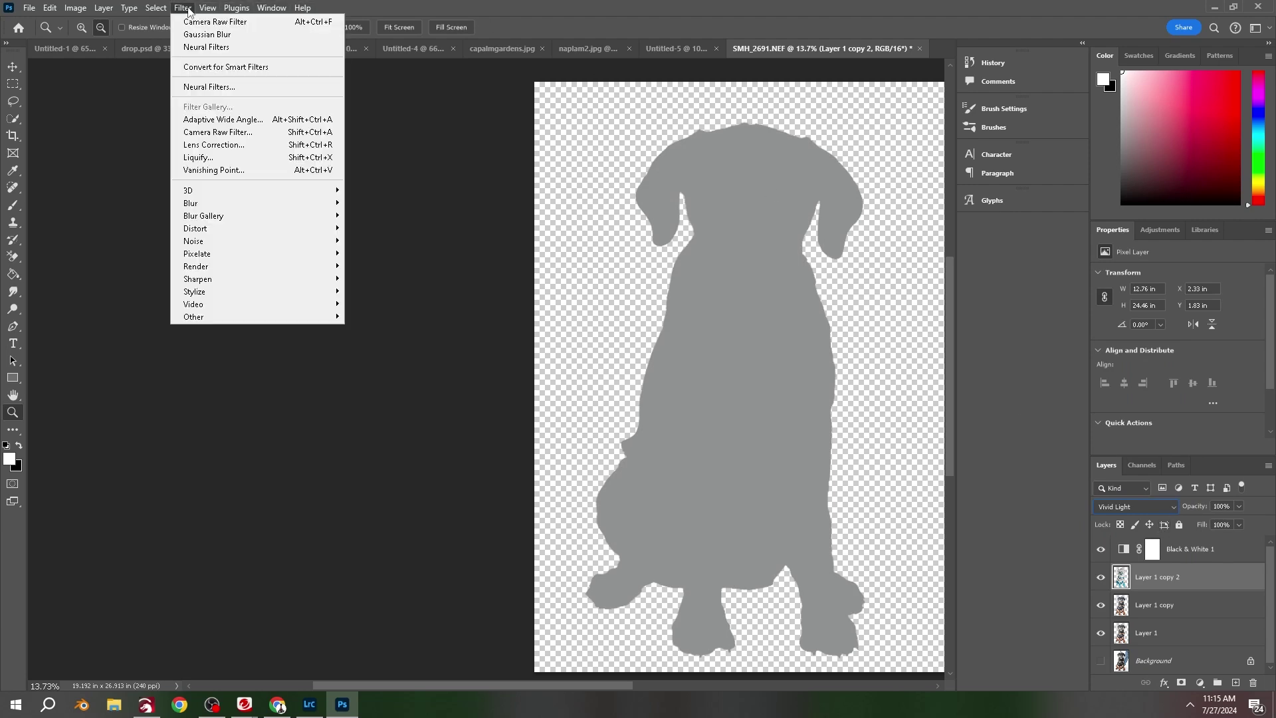
{"action": "mouse_move", "coordinate": [216, 206]}
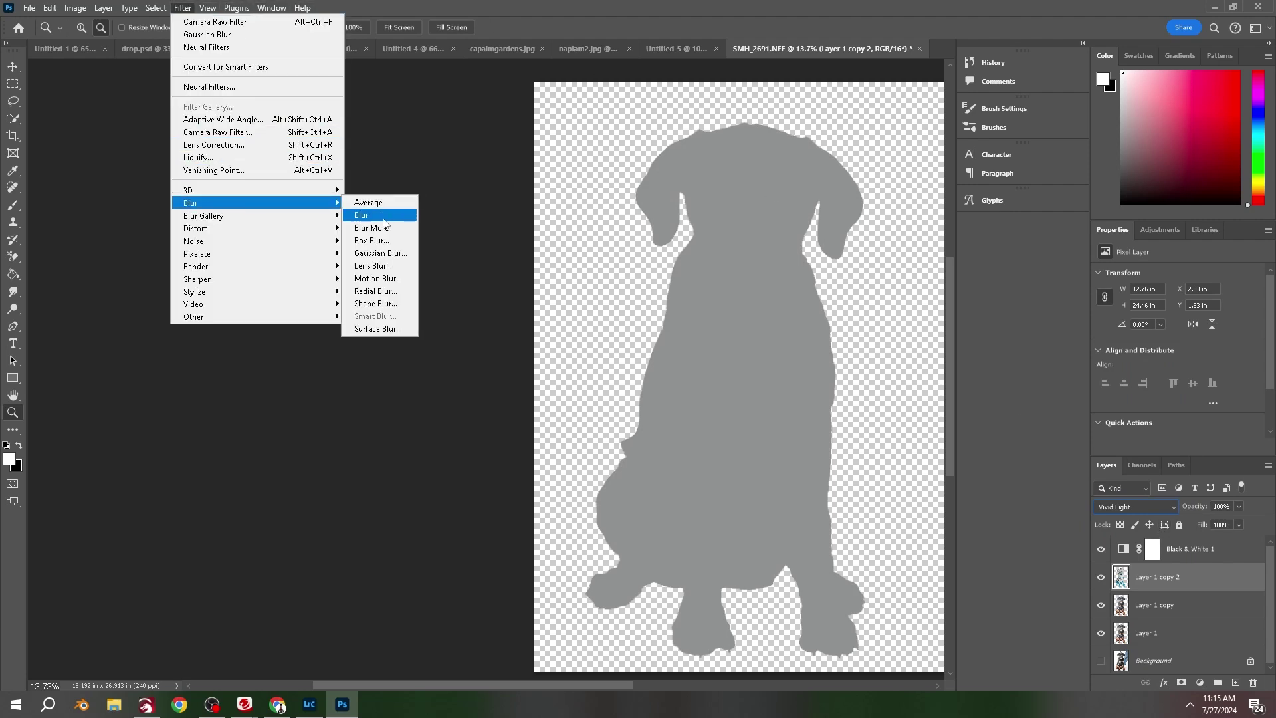
{"action": "left_click", "coordinate": [380, 255]}
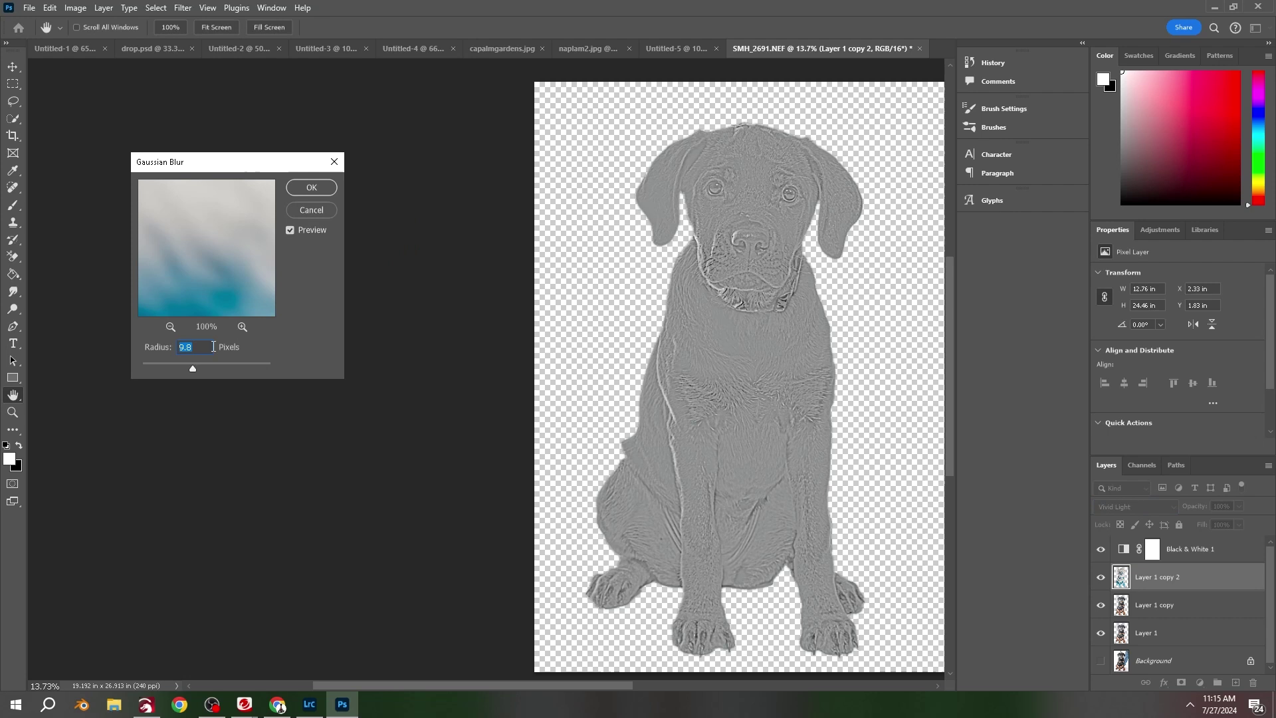
{"action": "mouse_move", "coordinate": [193, 370]}
{"action": "left_mouse_down"}
{"action": "mouse_move", "coordinate": [142, 372]}
{"action": "mouse_move", "coordinate": [194, 370]}
{"action": "left_mouse_up"}
{"action": "left_click", "coordinate": [325, 188]}
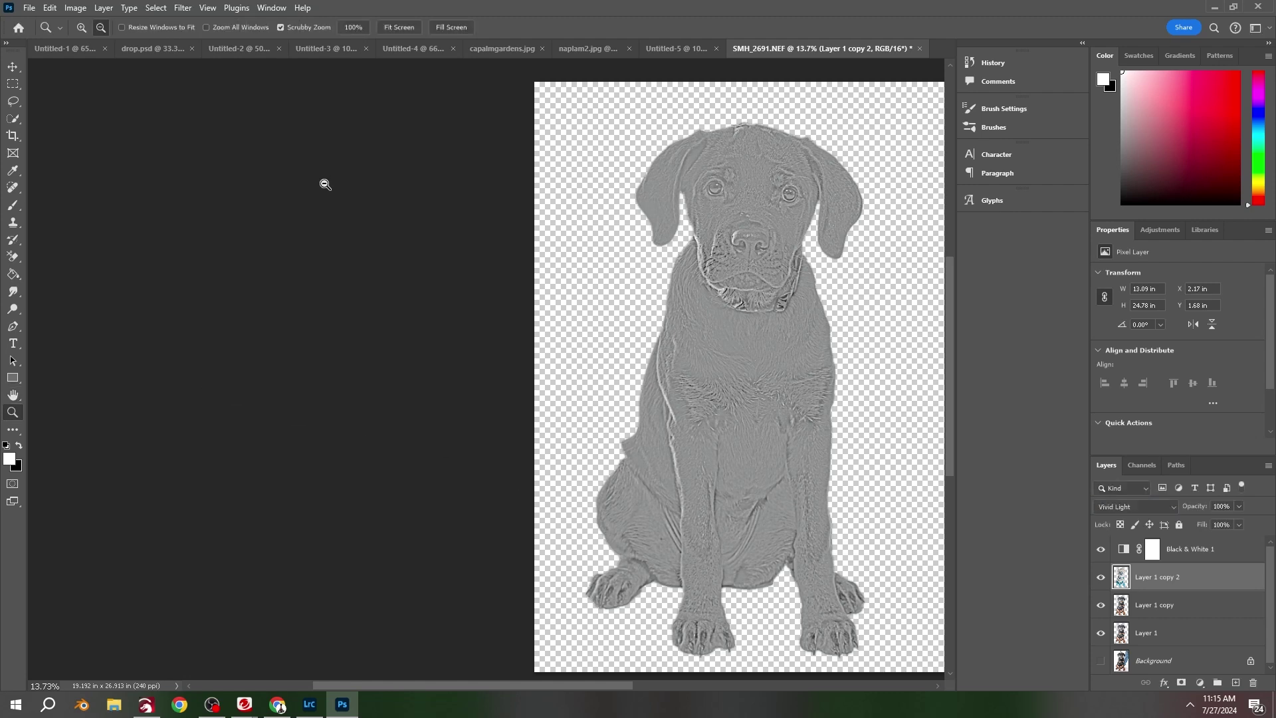
{"action": "left_click", "coordinate": [1205, 606], "text": "shift"}
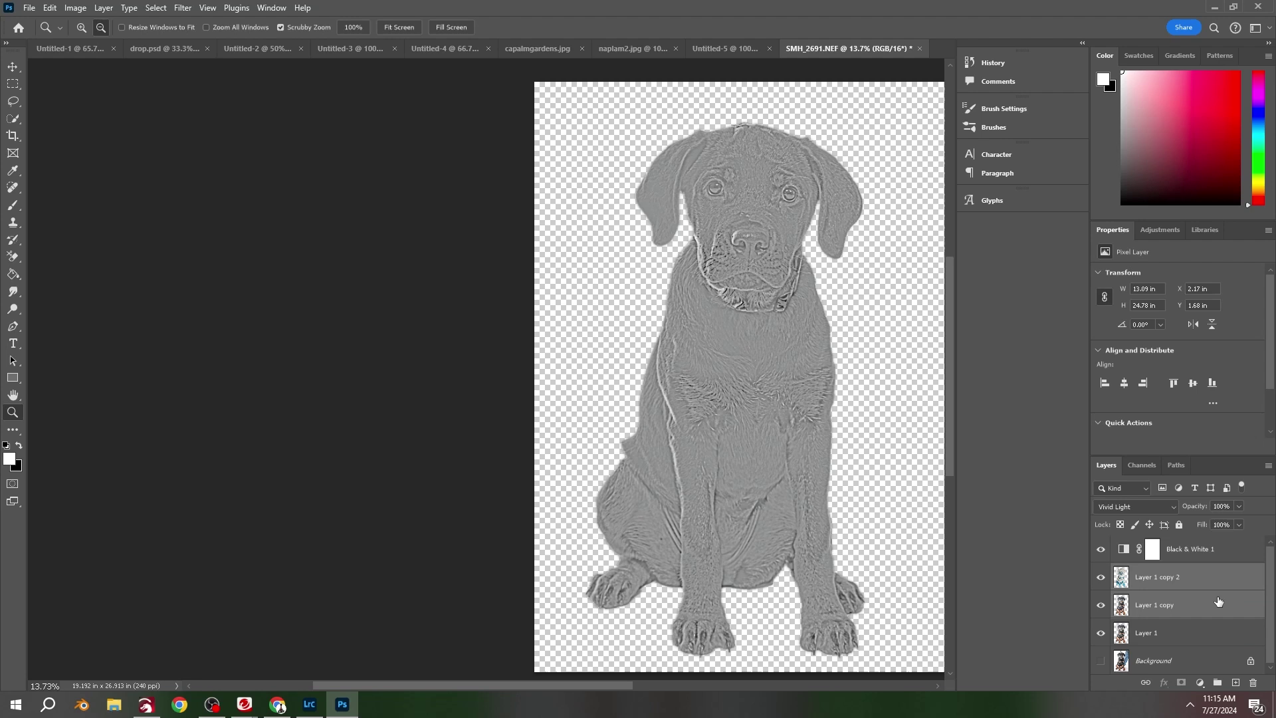
Group the two copy layers into Group 1 and set its blend mode to Overlay.
{"action": "key", "text": "ctrl+g"}
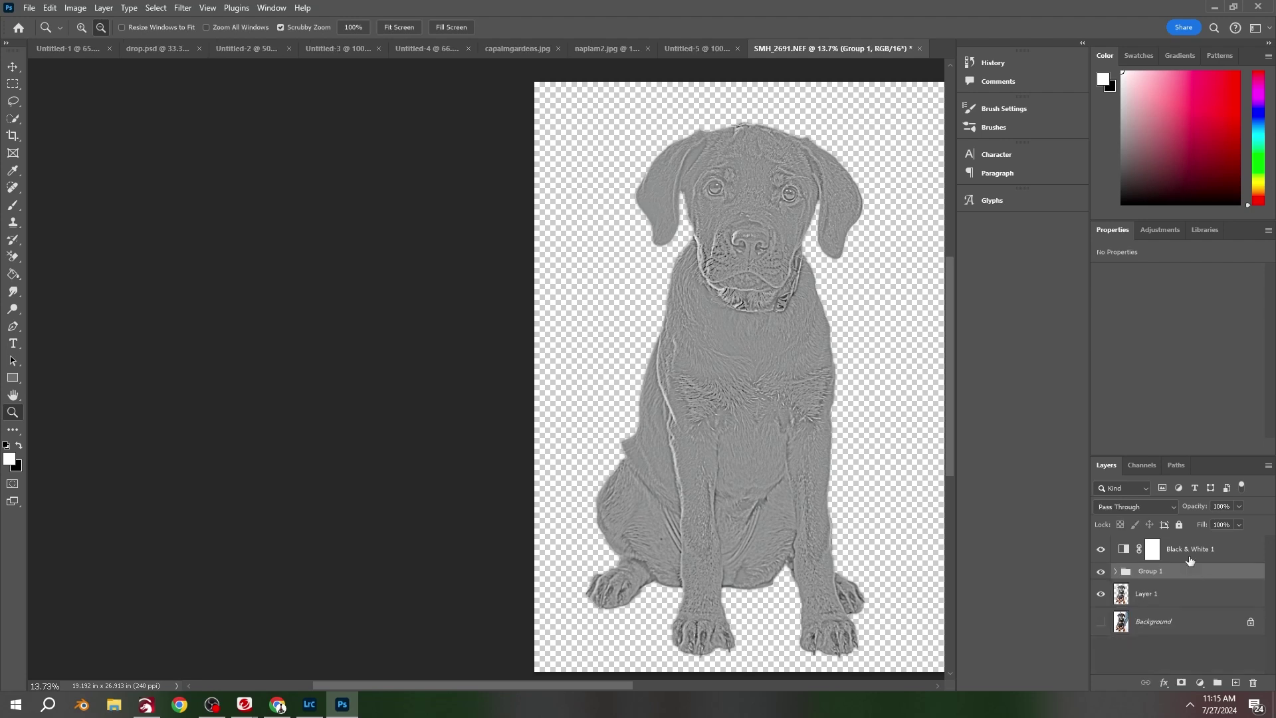
{"action": "left_click", "coordinate": [1153, 507]}
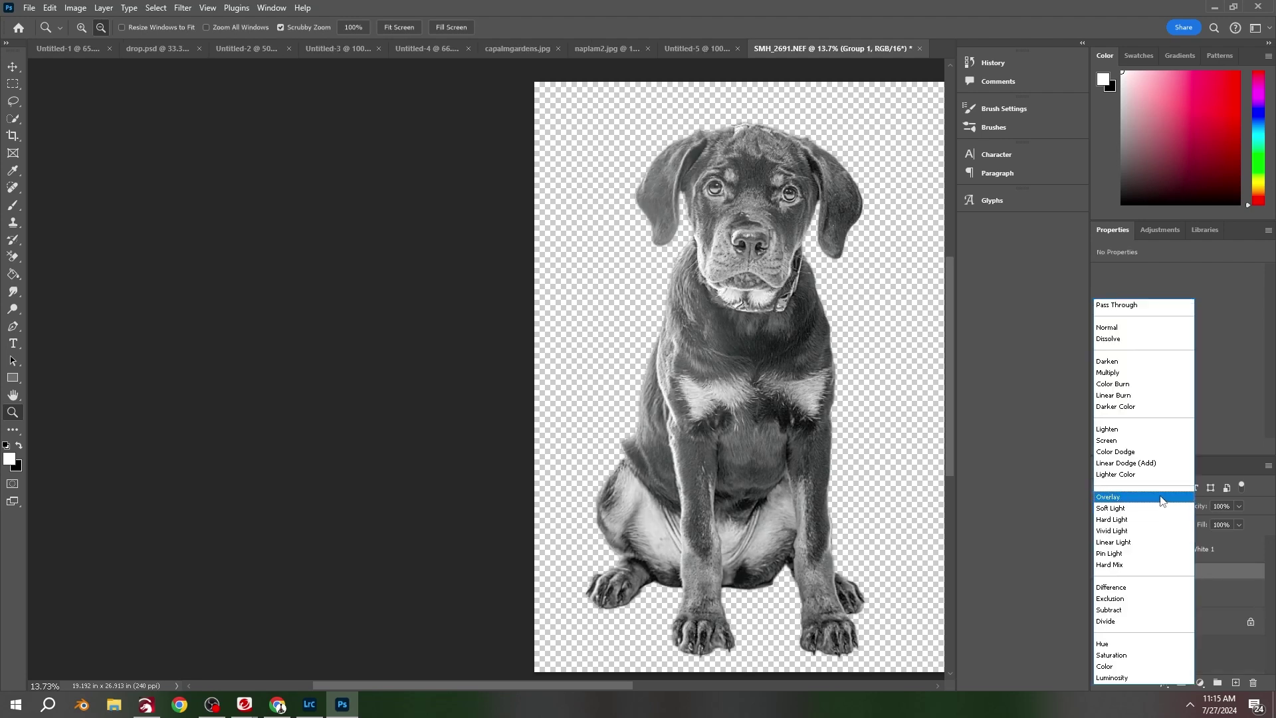
{"action": "left_click", "coordinate": [1161, 498]}
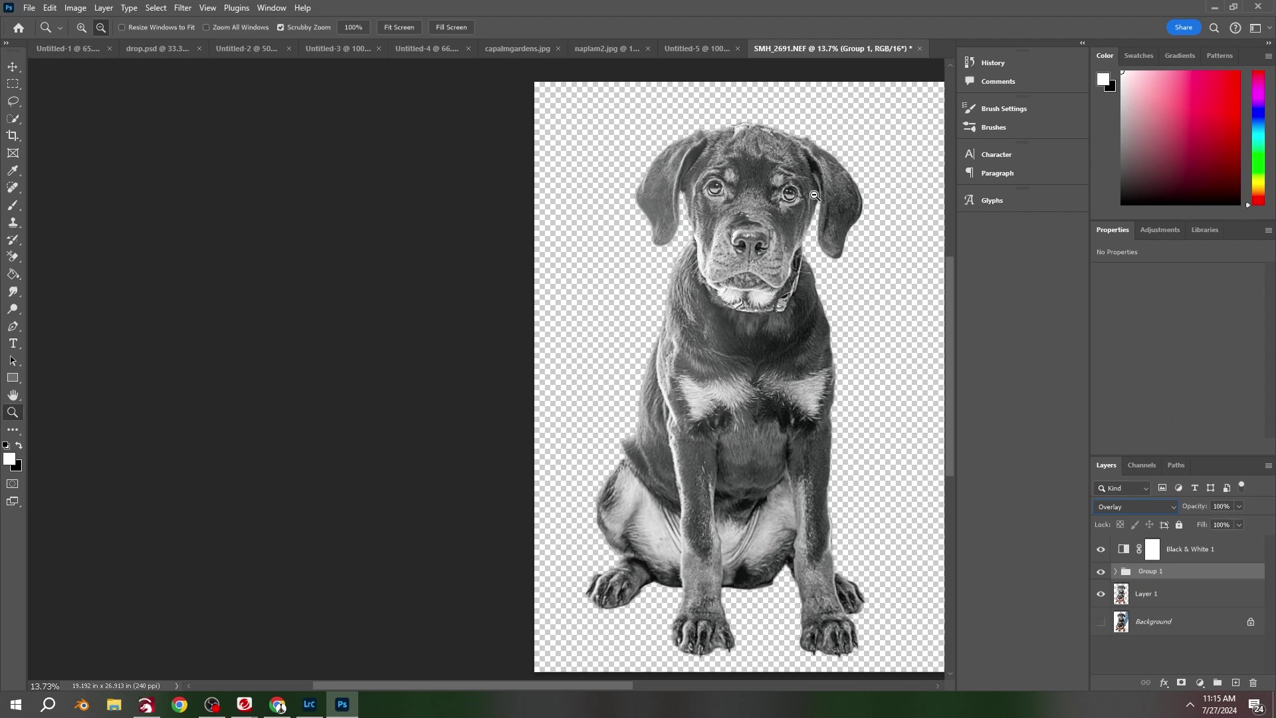
{"action": "left_click_drag", "start_coordinate": [768, 199], "coordinate": [591, 287]}
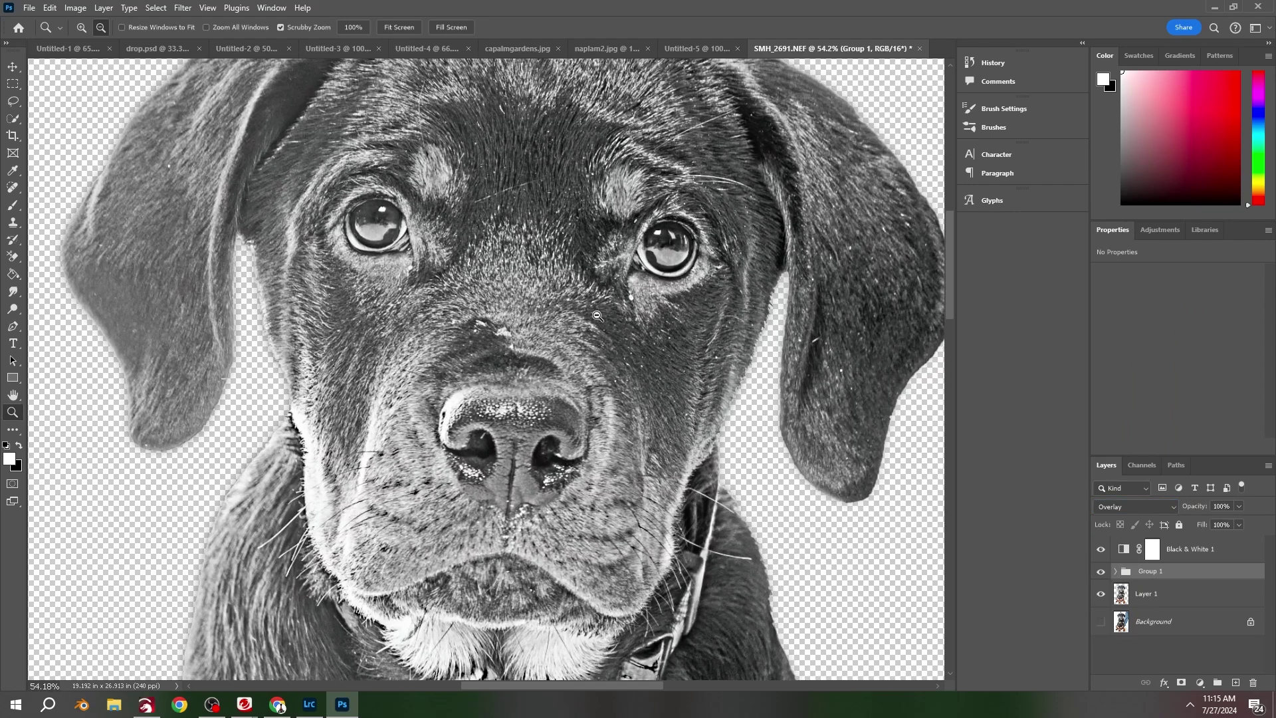
Toggle Group 1's visibility to compare the etched effect with the original.
{"action": "left_click", "coordinate": [1103, 574]}
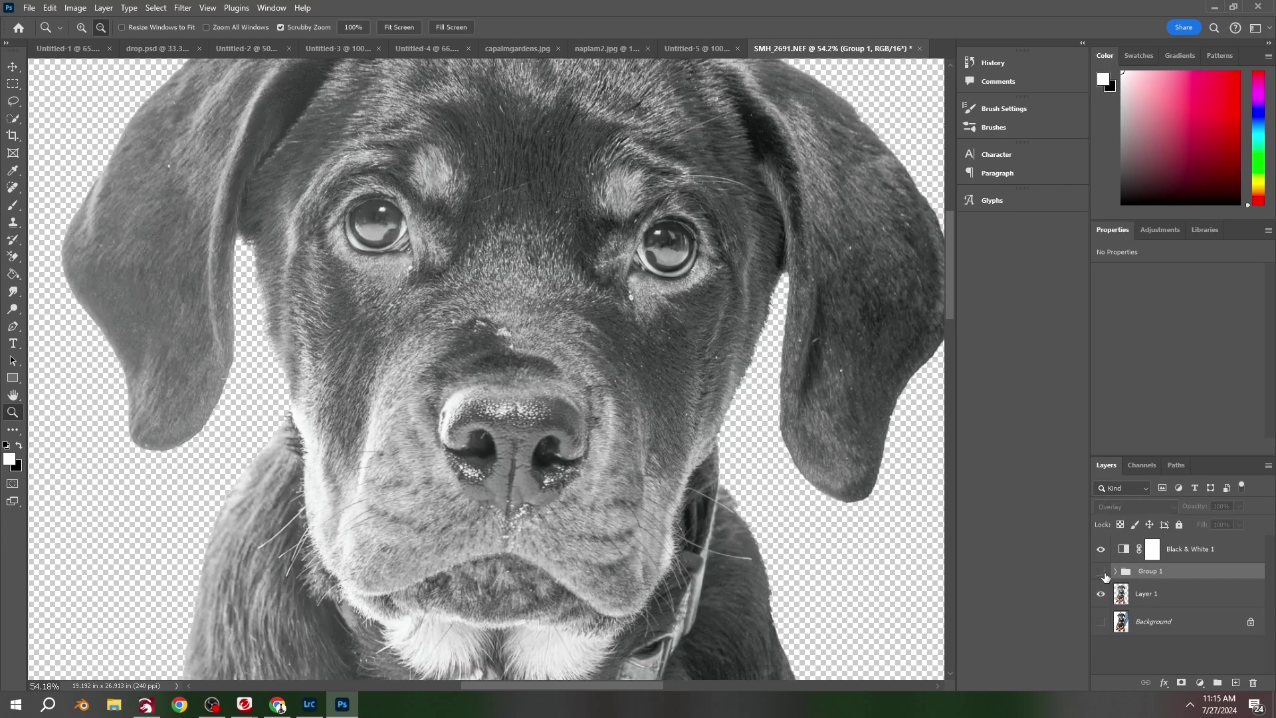
{"action": "left_click", "coordinate": [1101, 572]}
{"action": "left_click", "coordinate": [1102, 572]}
{"action": "left_click", "coordinate": [1102, 572]}
{"action": "left_click", "coordinate": [1101, 571]}
{"action": "left_click_drag", "start_coordinate": [808, 517], "coordinate": [663, 365]}
{"action": "scroll", "coordinate": [663, 365], "scroll_direction": "down", "scroll_amount": 4}
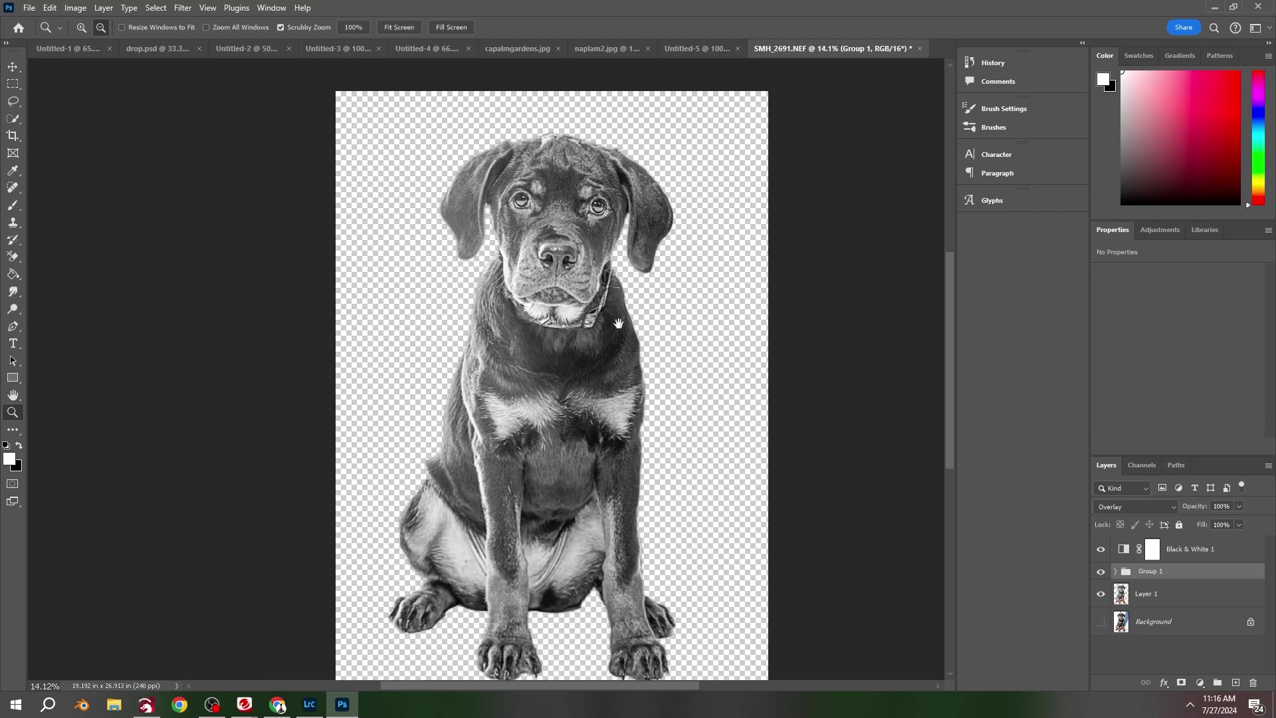
{"action": "scroll", "coordinate": [580, 359], "scroll_direction": "up", "scroll_amount": 3}
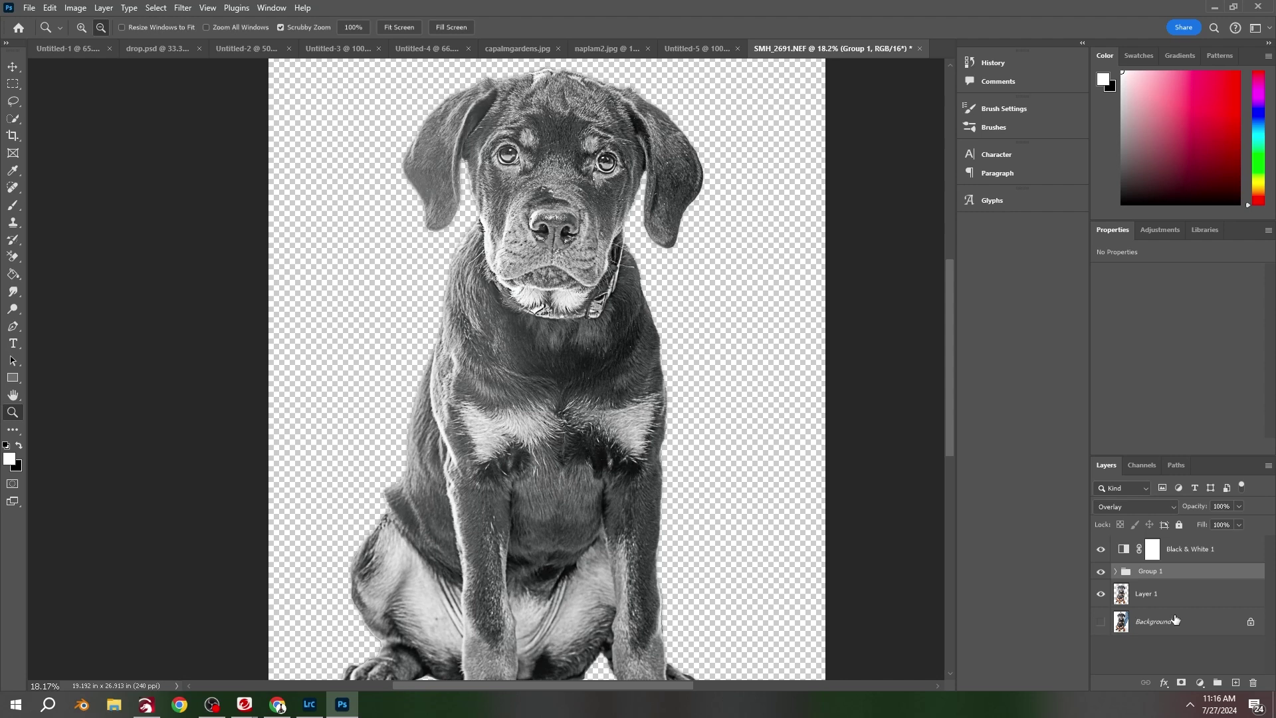
Add a white Solid Color fill layer above Black & White 1 at 12% opacity.
{"action": "left_click", "coordinate": [1230, 554]}
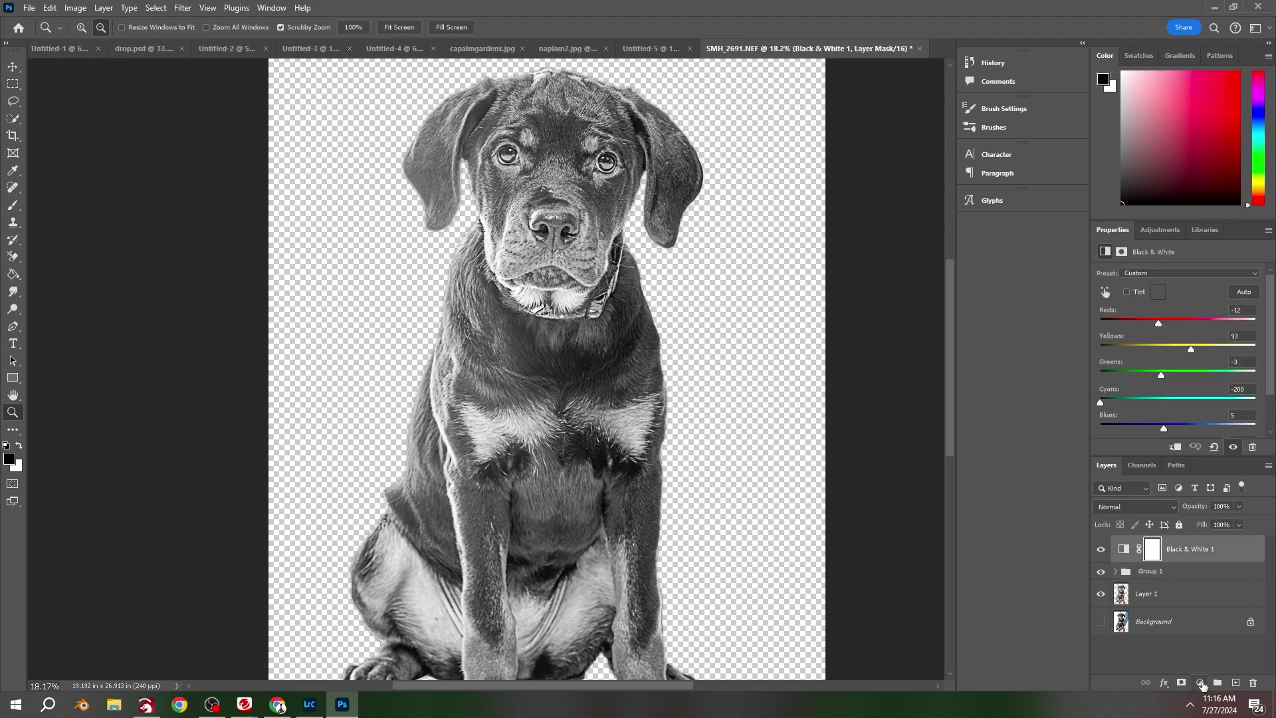
{"action": "left_click", "coordinate": [1200, 683]}
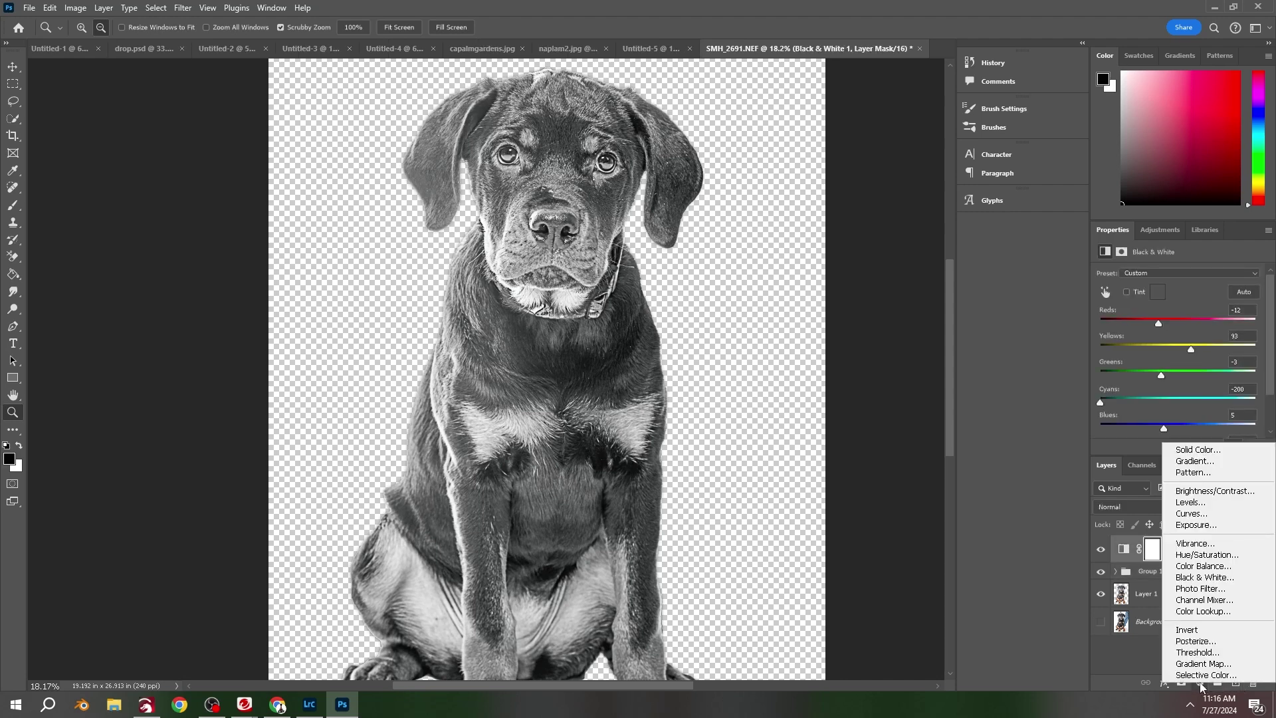
{"action": "left_click", "coordinate": [1219, 452]}
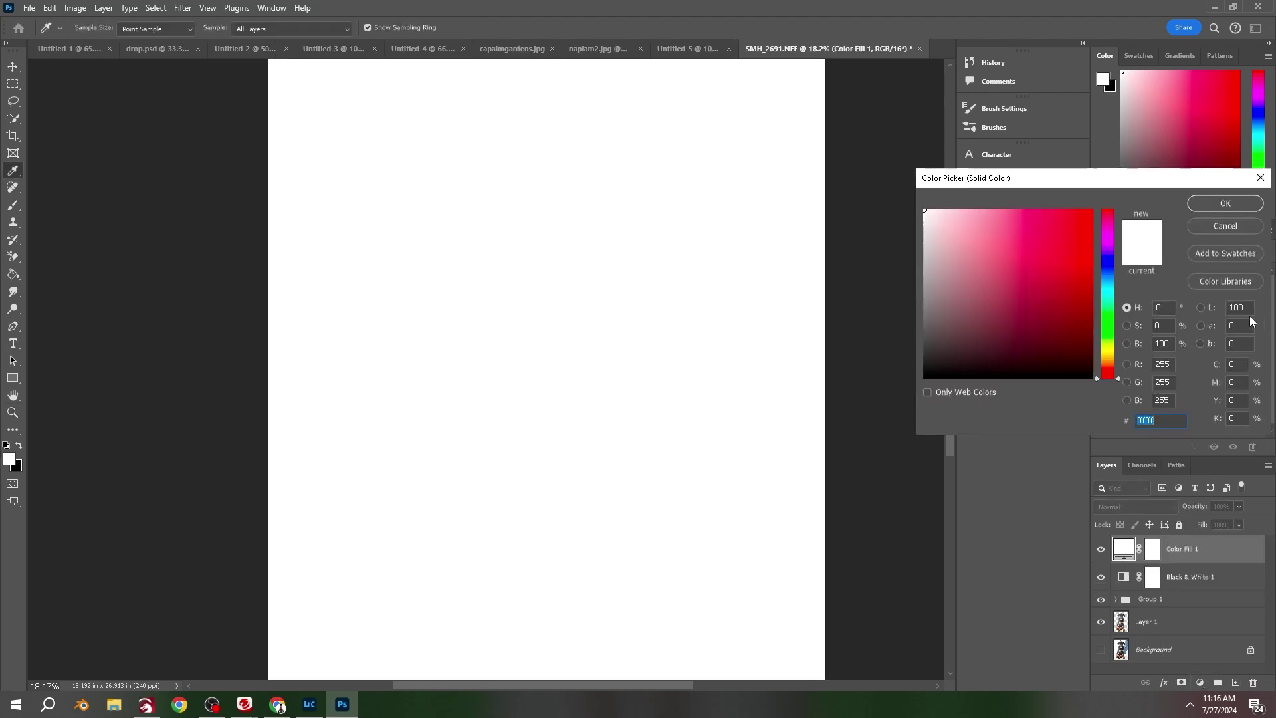
{"action": "left_click", "coordinate": [1225, 204]}
{"action": "key", "text": "z"}
{"action": "left_click", "coordinate": [1240, 507]}
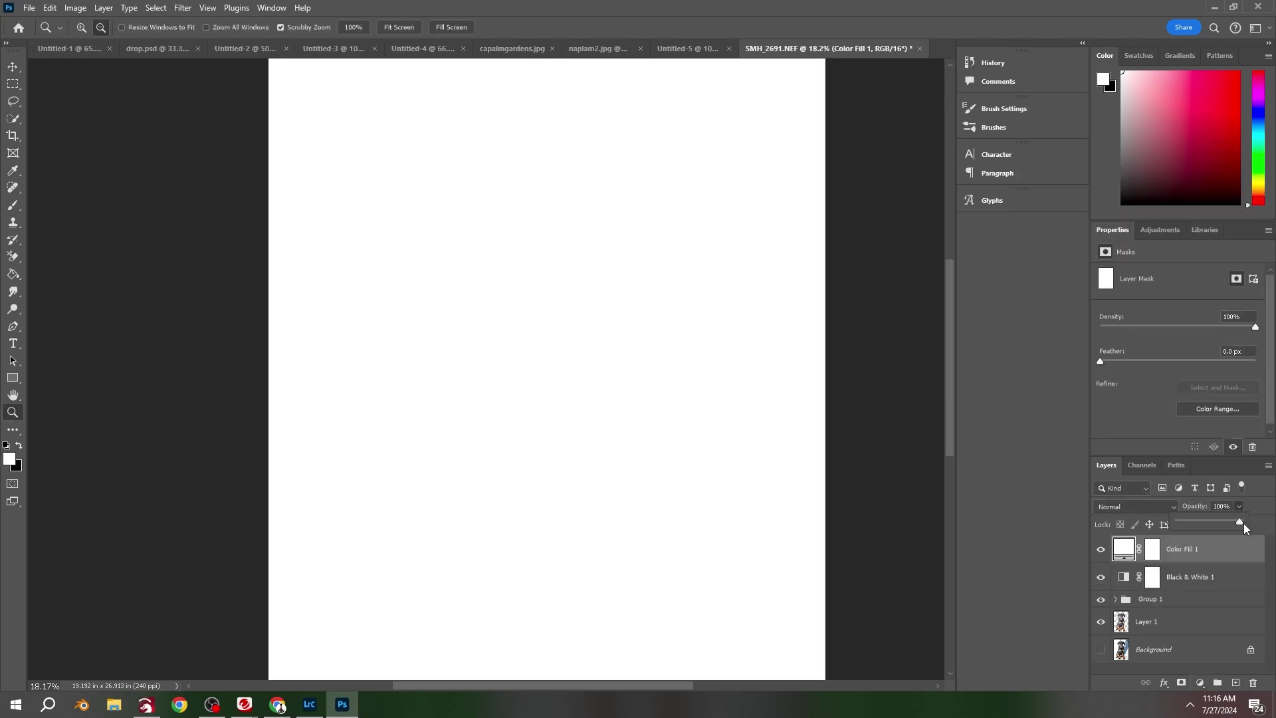
{"action": "mouse_move", "coordinate": [1205, 522]}
{"action": "left_mouse_down"}
{"action": "mouse_move", "coordinate": [1154, 525]}
{"action": "mouse_move", "coordinate": [1187, 523]}
{"action": "left_mouse_up"}
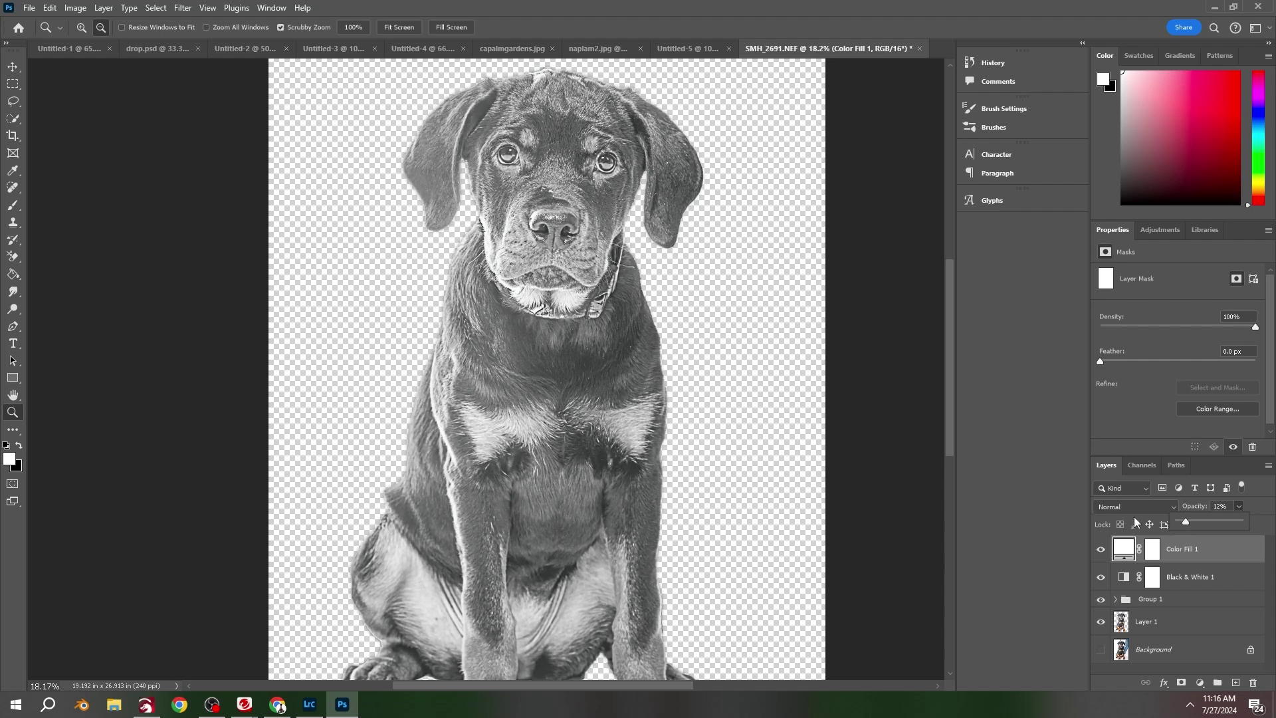
{"action": "scroll", "coordinate": [568, 320], "scroll_direction": "down", "scroll_amount": 1}
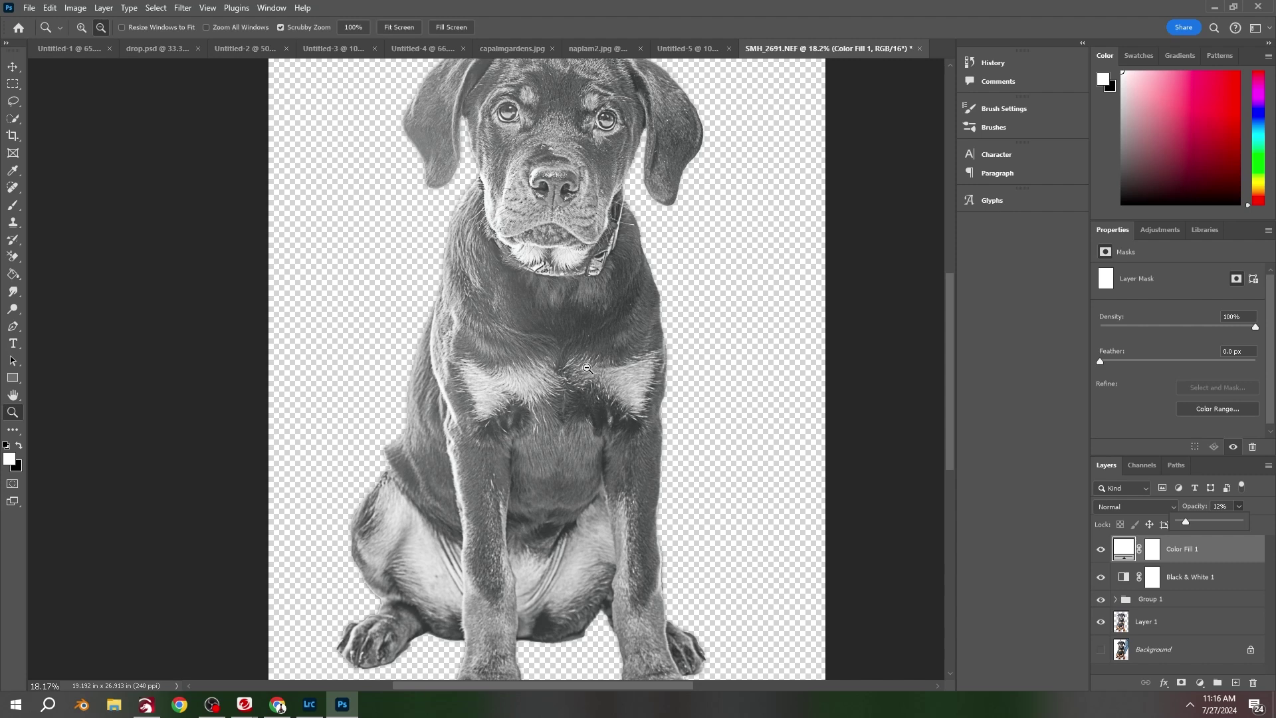
{"action": "scroll", "coordinate": [650, 438], "scroll_direction": "up", "scroll_amount": 1}
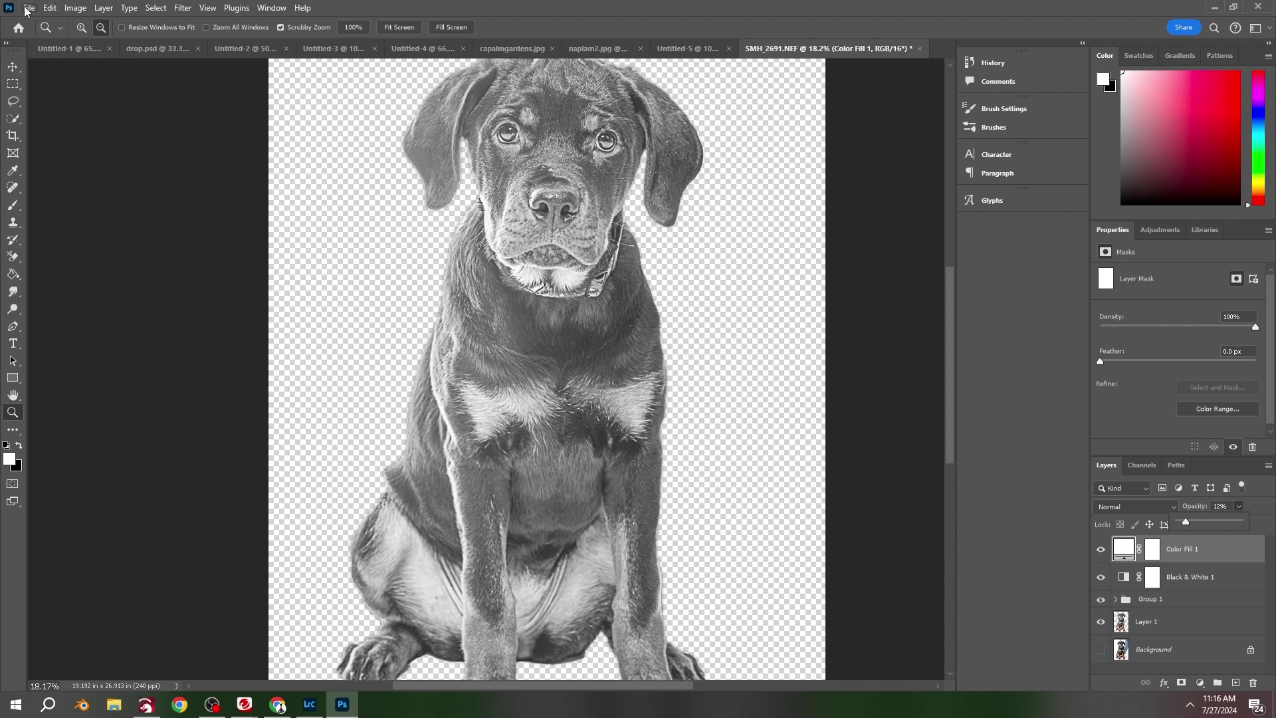
Export the image via Save for Web (Legacy) as JPEG High, named dog1 in the CJ folder.
{"action": "left_click", "coordinate": [30, 8]}
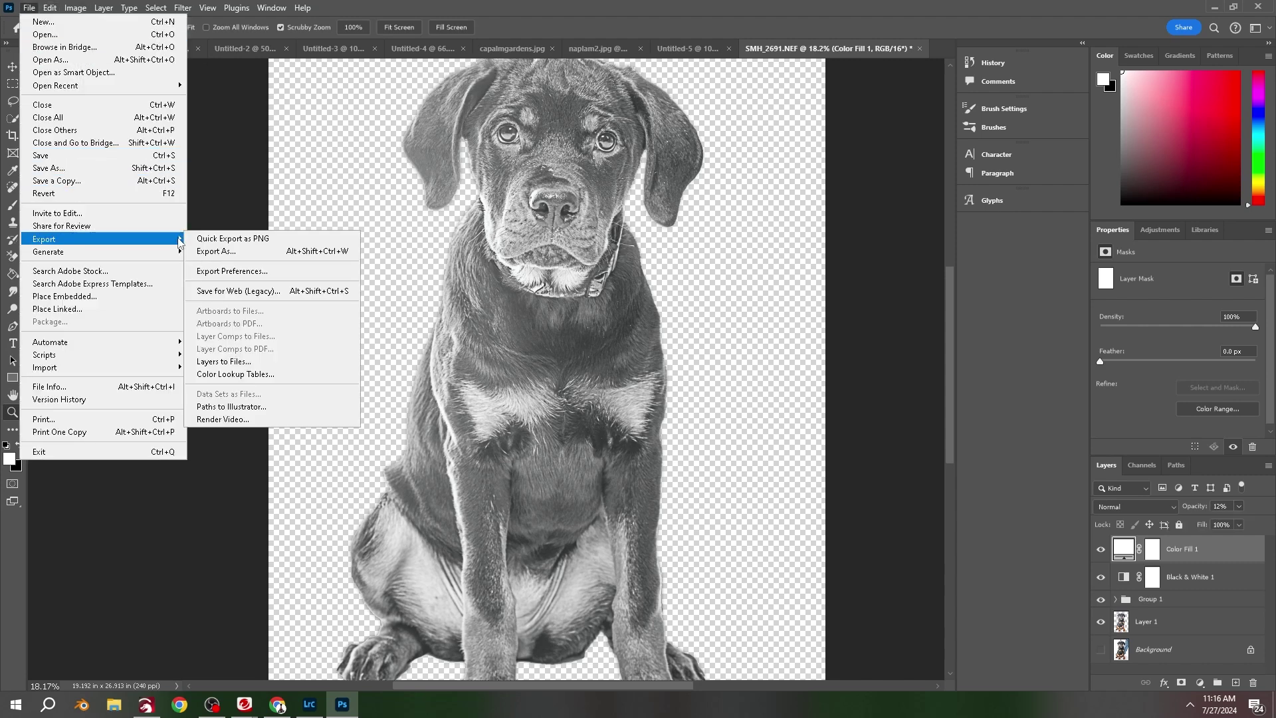
{"action": "mouse_move", "coordinate": [176, 241]}
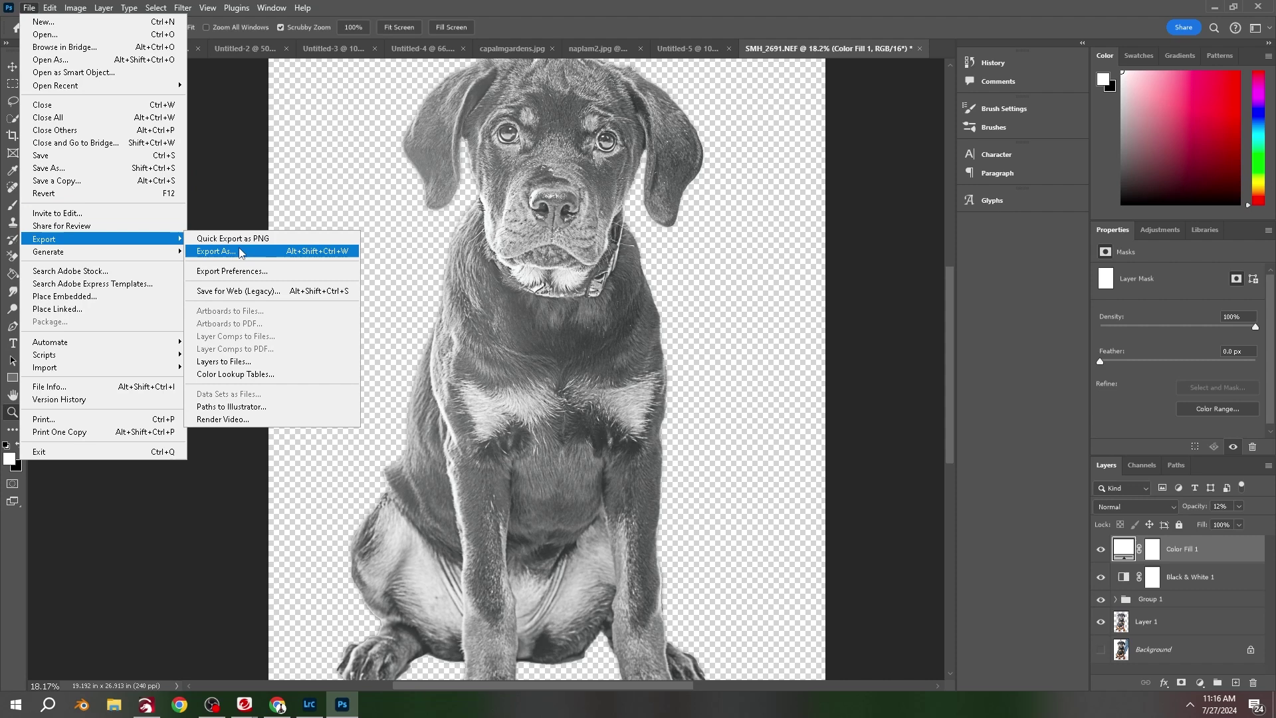
{"action": "left_click", "coordinate": [241, 292]}
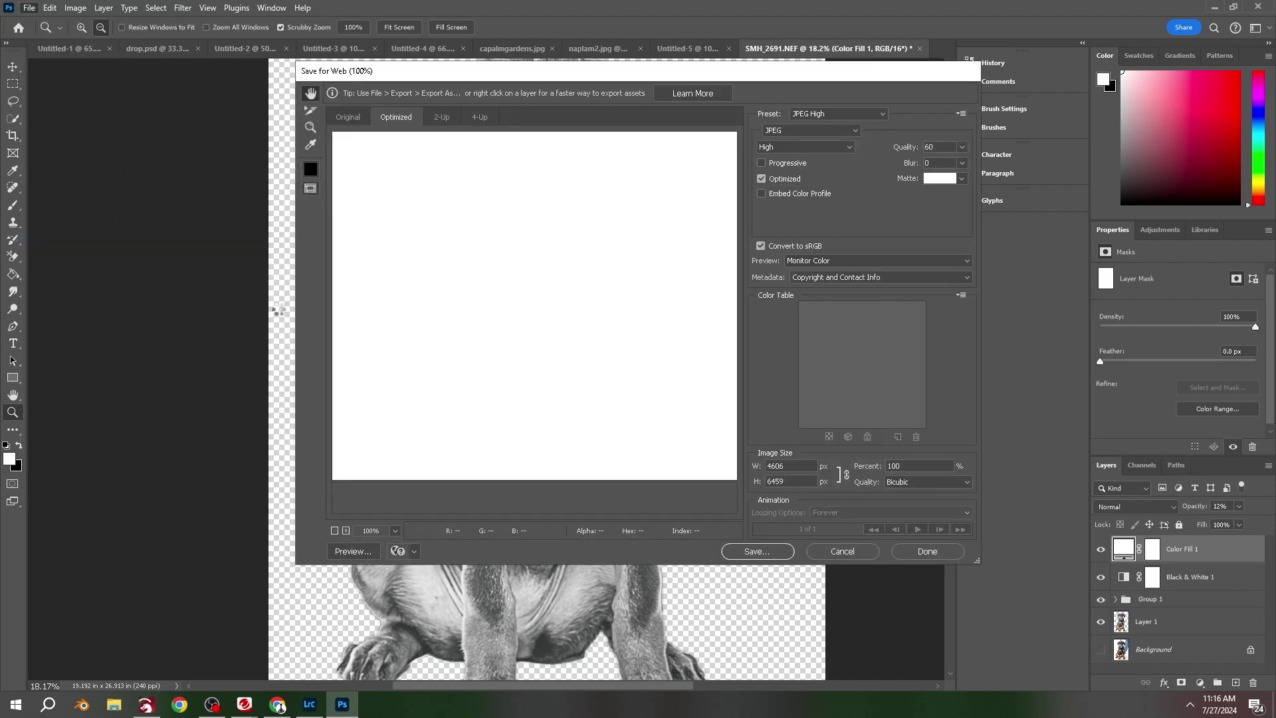
{"action": "left_click", "coordinate": [766, 549]}
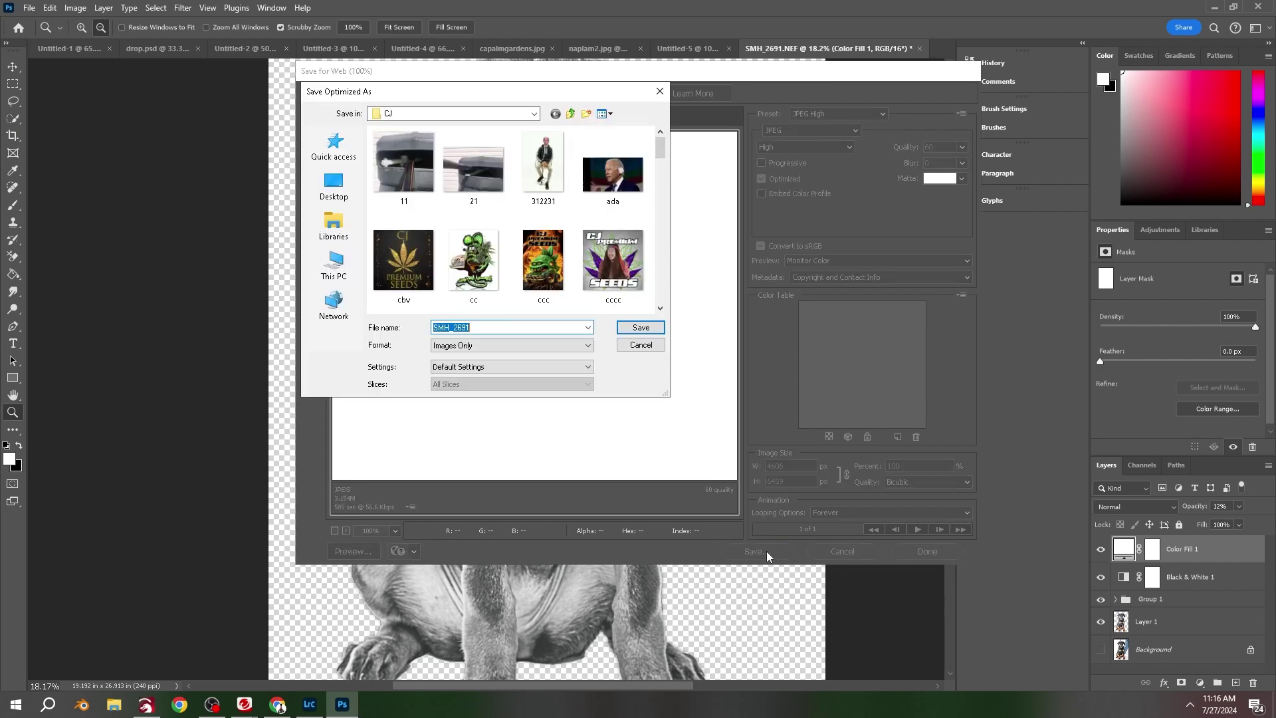
{"action": "type", "text": "dog1"}
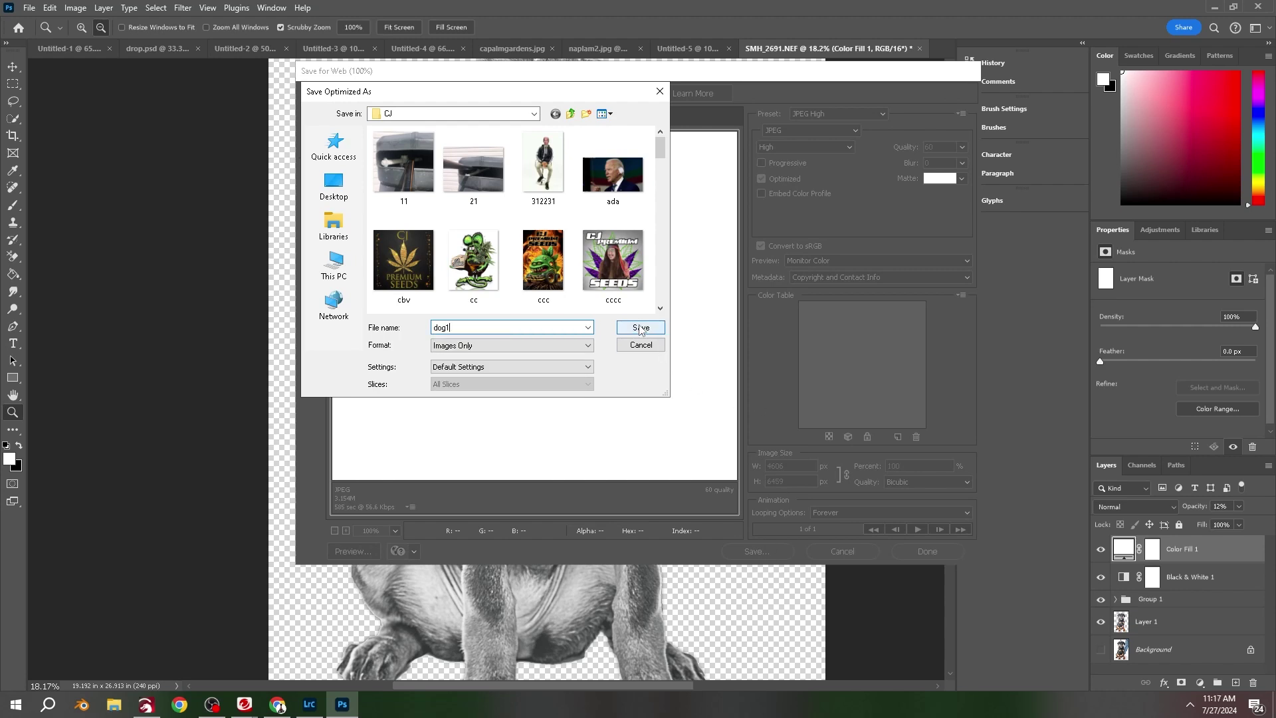
{"action": "left_click", "coordinate": [640, 327]}
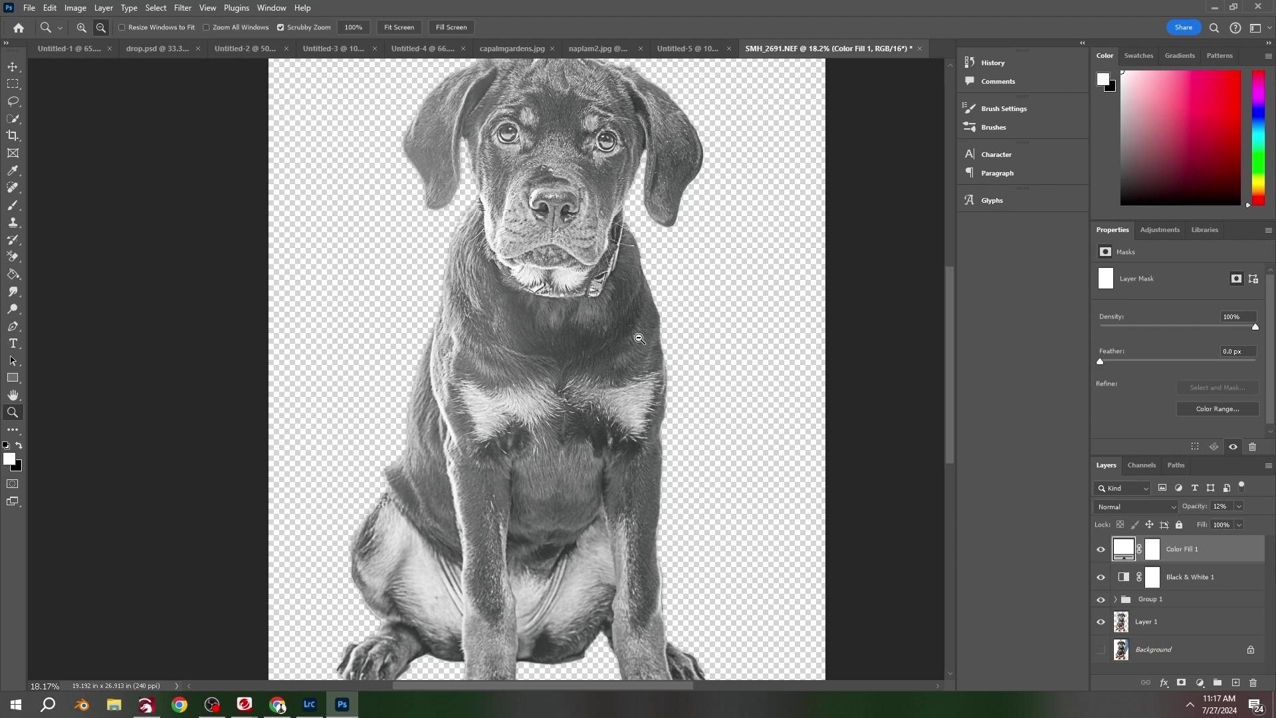
Search for imag-r in a new browser tab and open the ImagR website.
{"action": "mouse_move", "coordinate": [278, 711]}
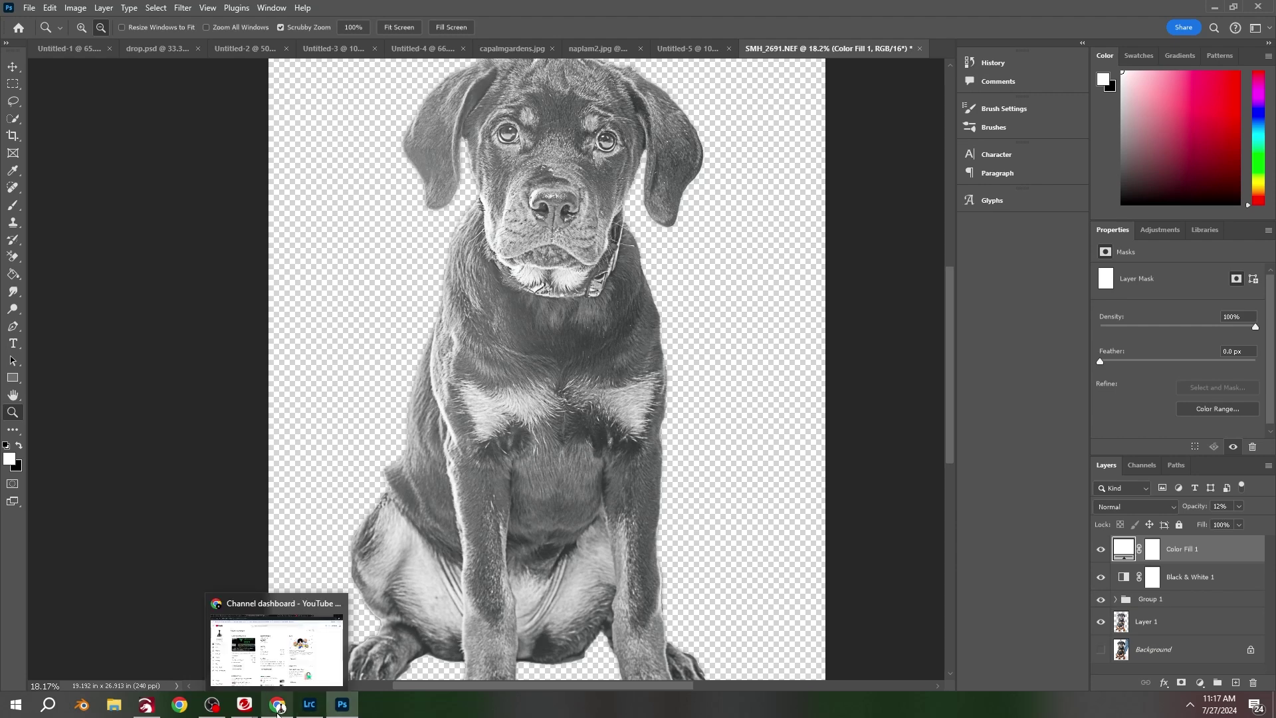
{"action": "left_click", "coordinate": [293, 668]}
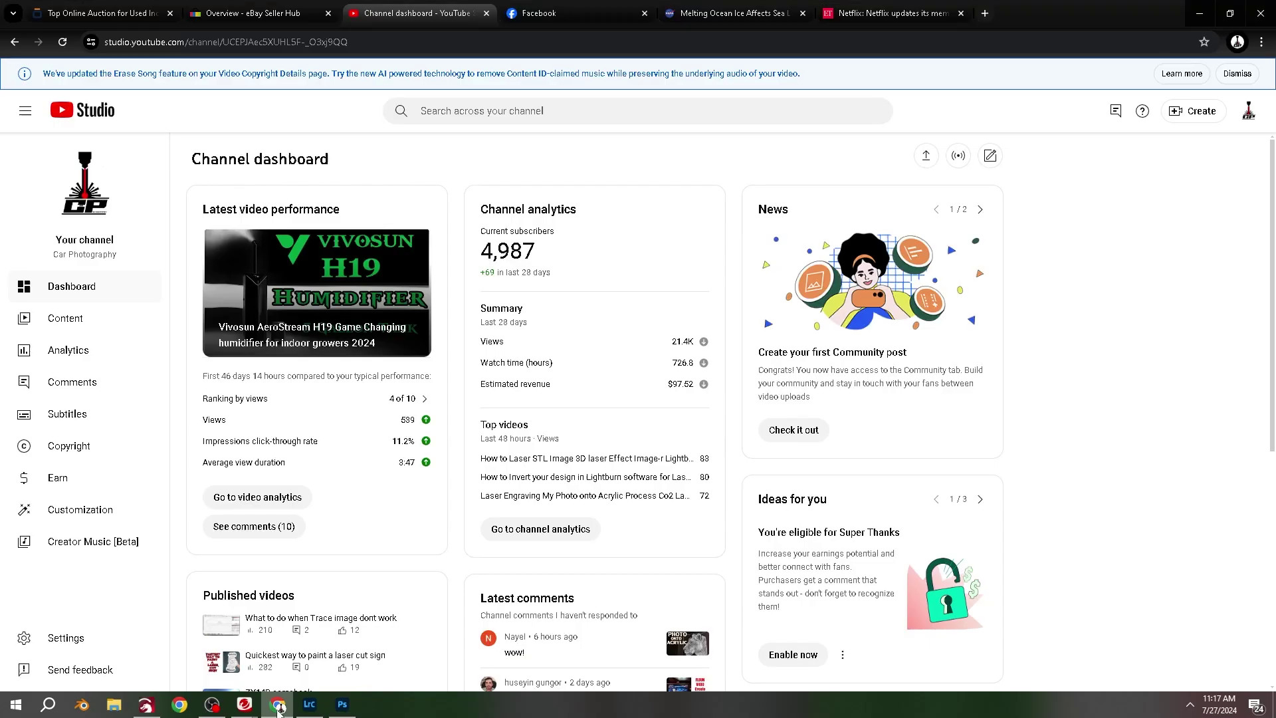
{"action": "left_click", "coordinate": [986, 14]}
{"action": "type", "text": "imag-r"}
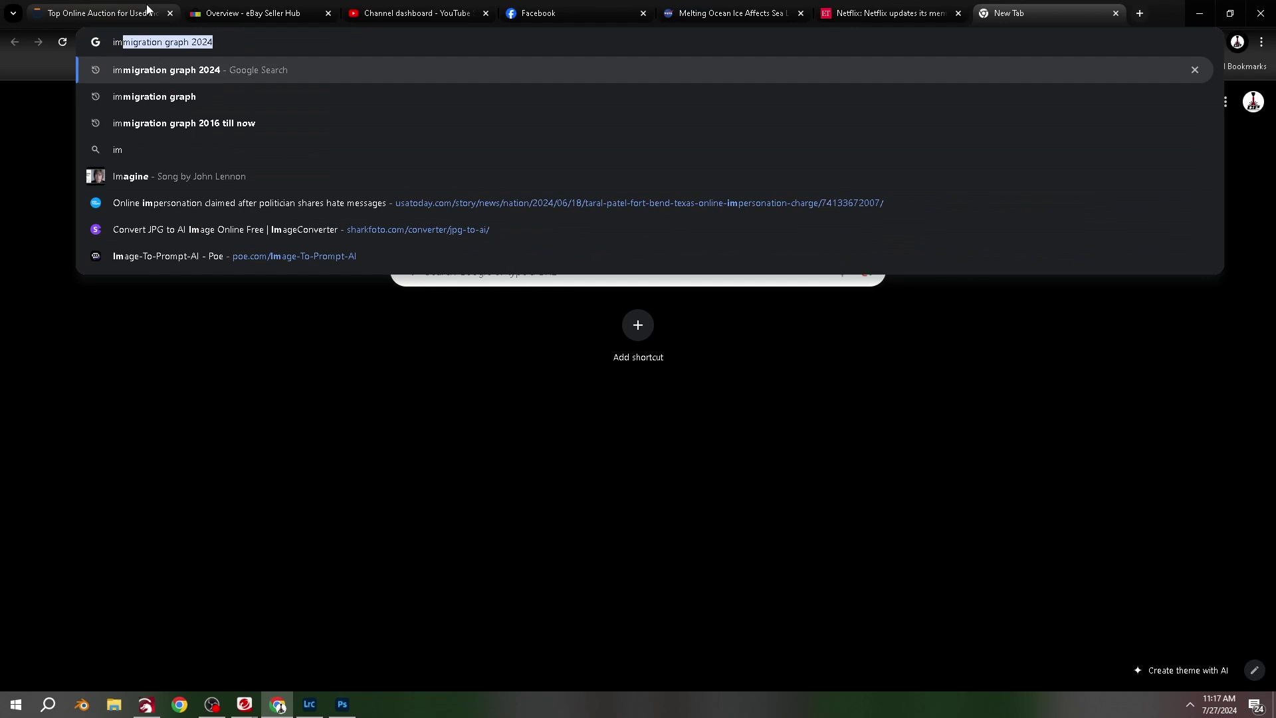
{"action": "key", "text": "Return"}
{"action": "left_click", "coordinate": [266, 206]}
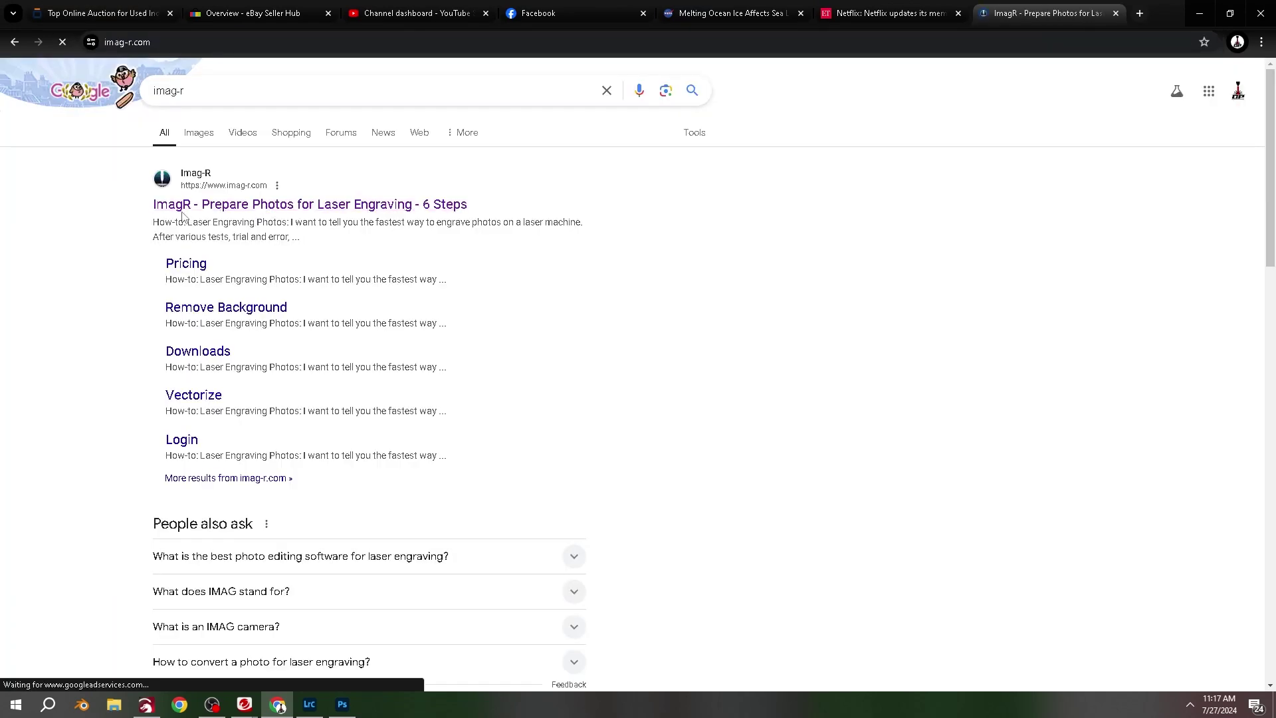
{"action": "scroll", "coordinate": [570, 392], "scroll_direction": "down", "scroll_amount": 5}
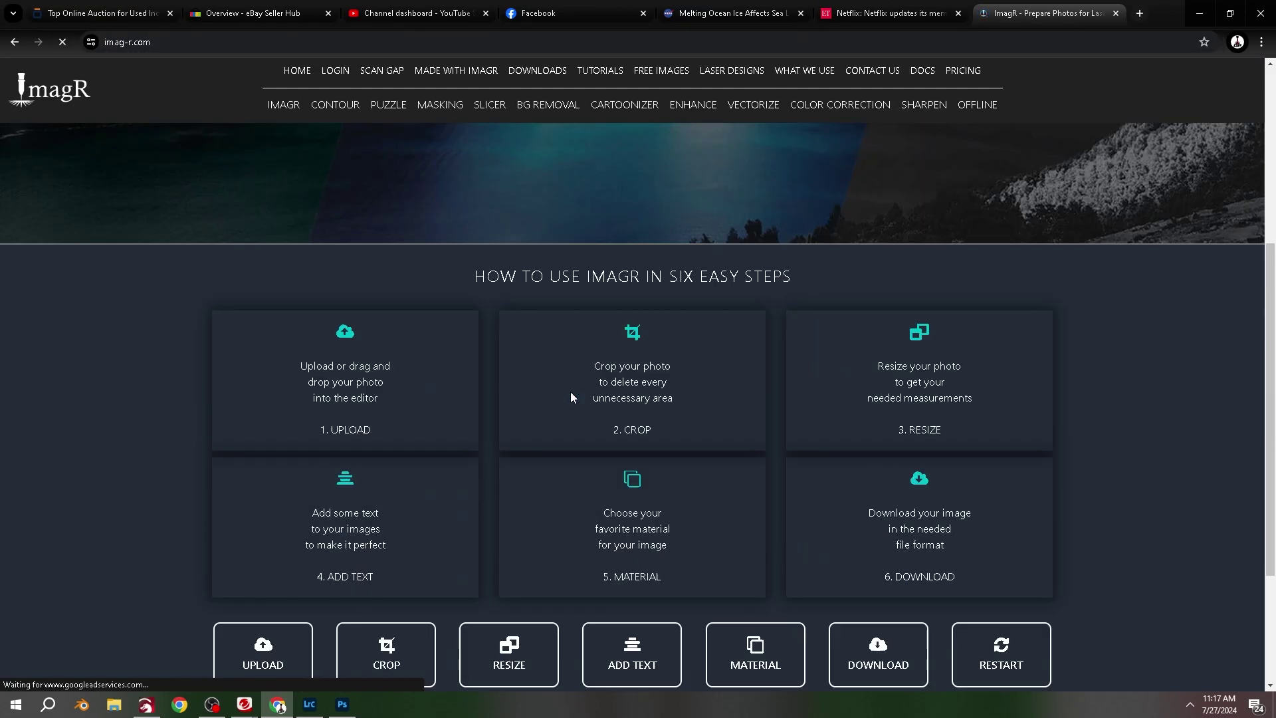
{"action": "scroll", "coordinate": [519, 354], "scroll_direction": "up", "scroll_amount": 2}
{"action": "scroll", "coordinate": [591, 184], "scroll_direction": "down", "scroll_amount": 6}
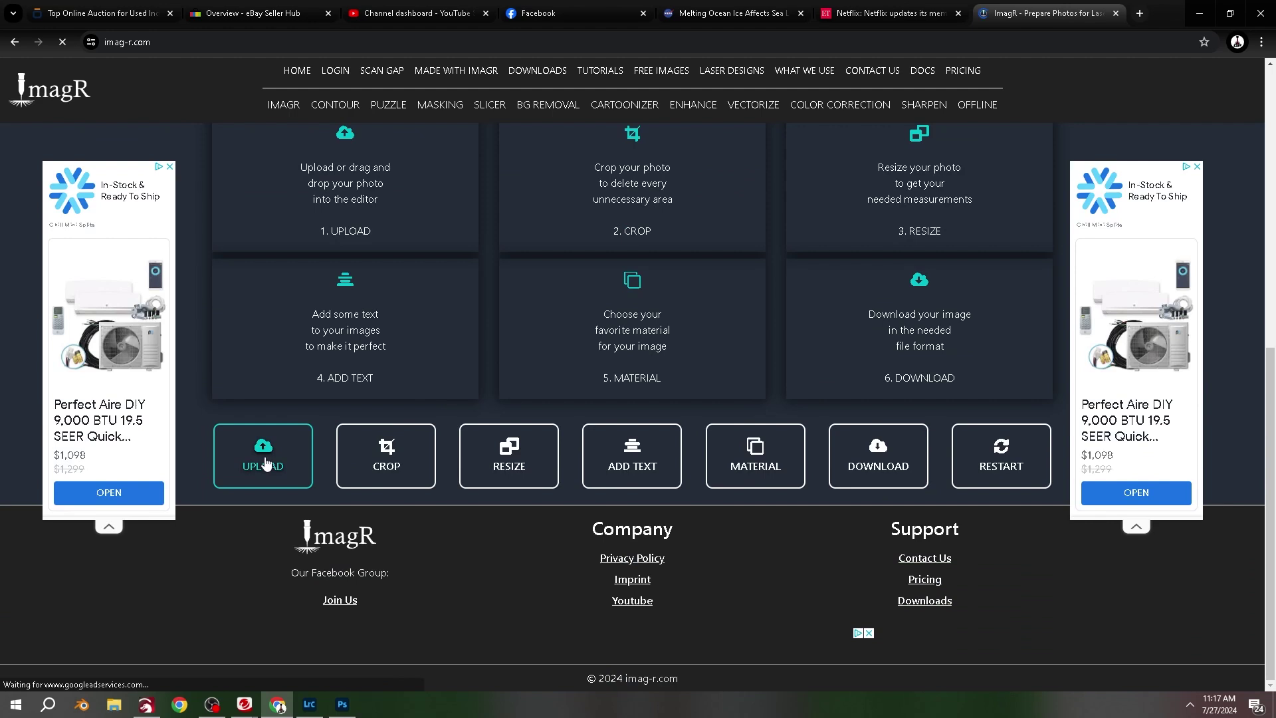
Upload dog1 into ImagR as a grayscale image.
{"action": "left_click", "coordinate": [264, 459]}
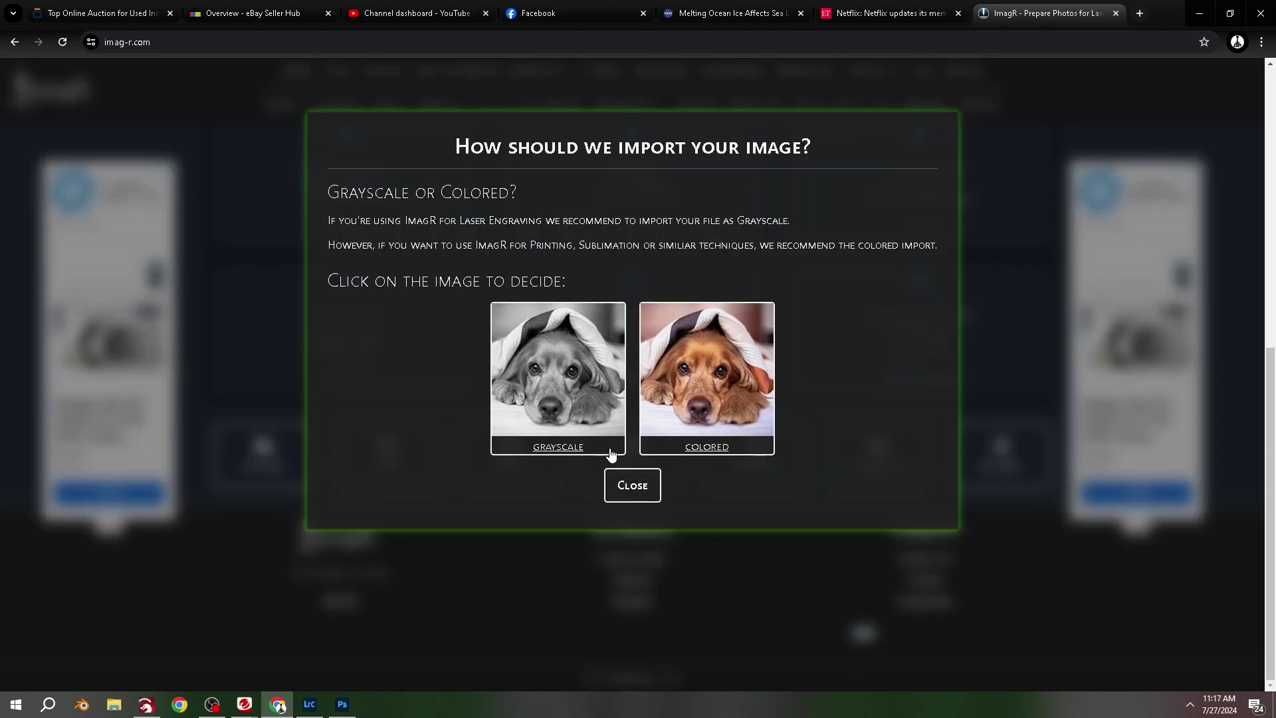
{"action": "left_click", "coordinate": [560, 394]}
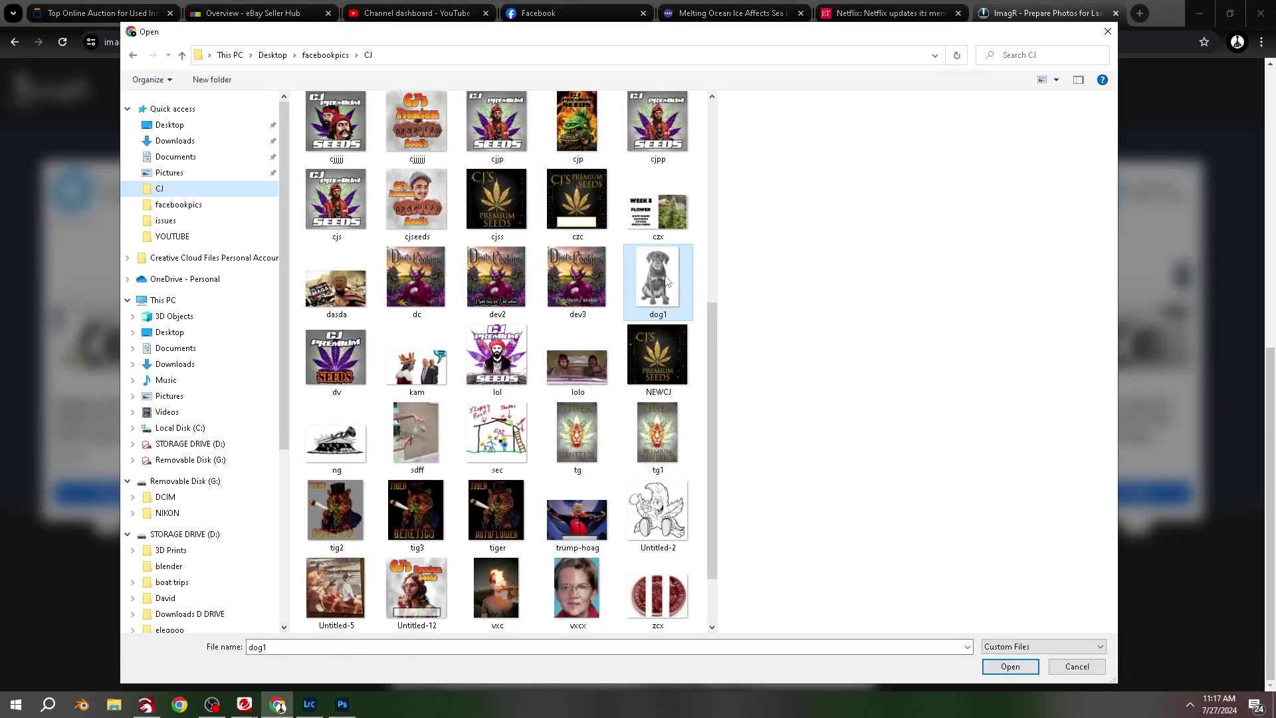
{"action": "double_click", "coordinate": [664, 278]}
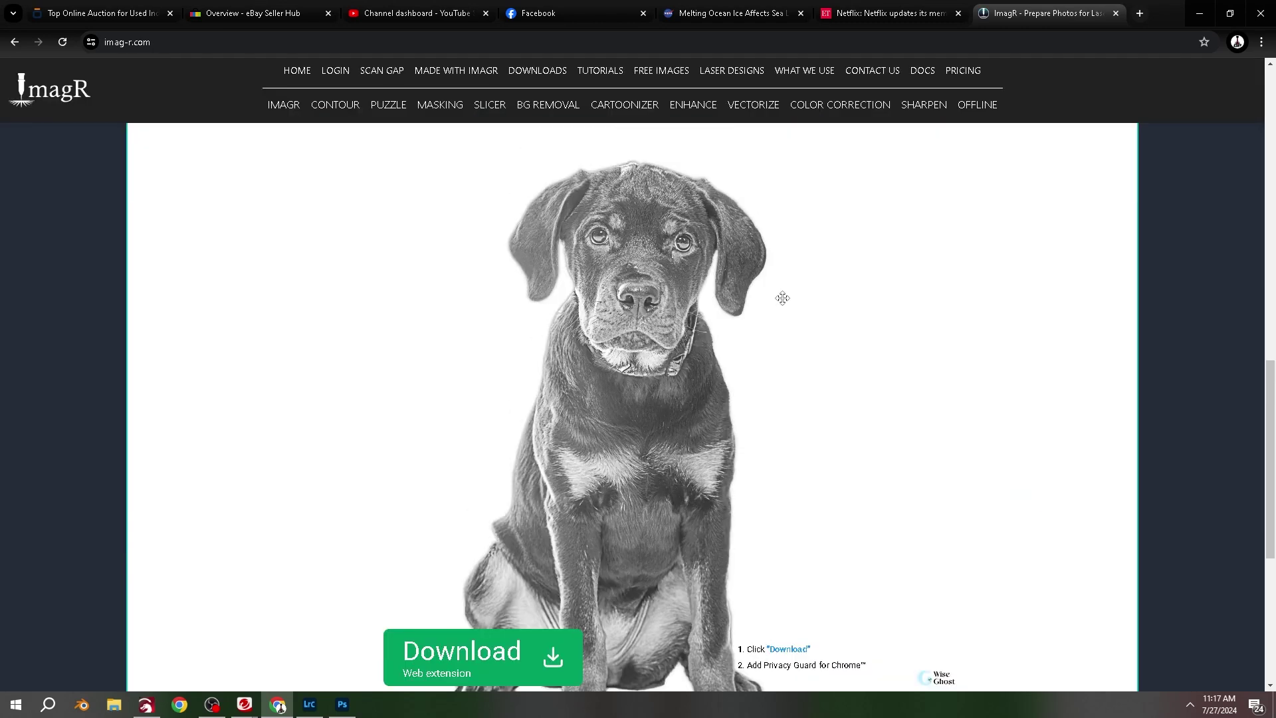
{"action": "scroll", "coordinate": [654, 267], "scroll_direction": "up", "scroll_amount": 1}
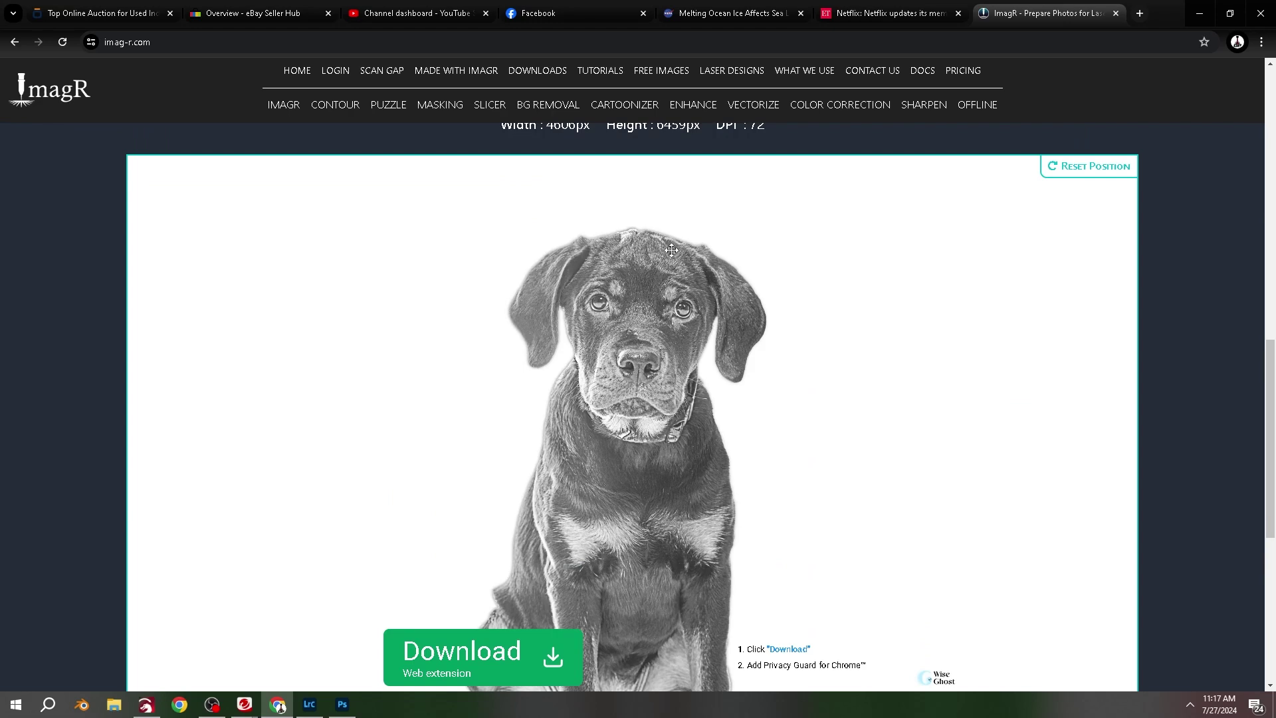
{"action": "scroll", "coordinate": [672, 250], "scroll_direction": "up", "scroll_amount": 1}
{"action": "scroll", "coordinate": [671, 250], "scroll_direction": "down", "scroll_amount": 6}
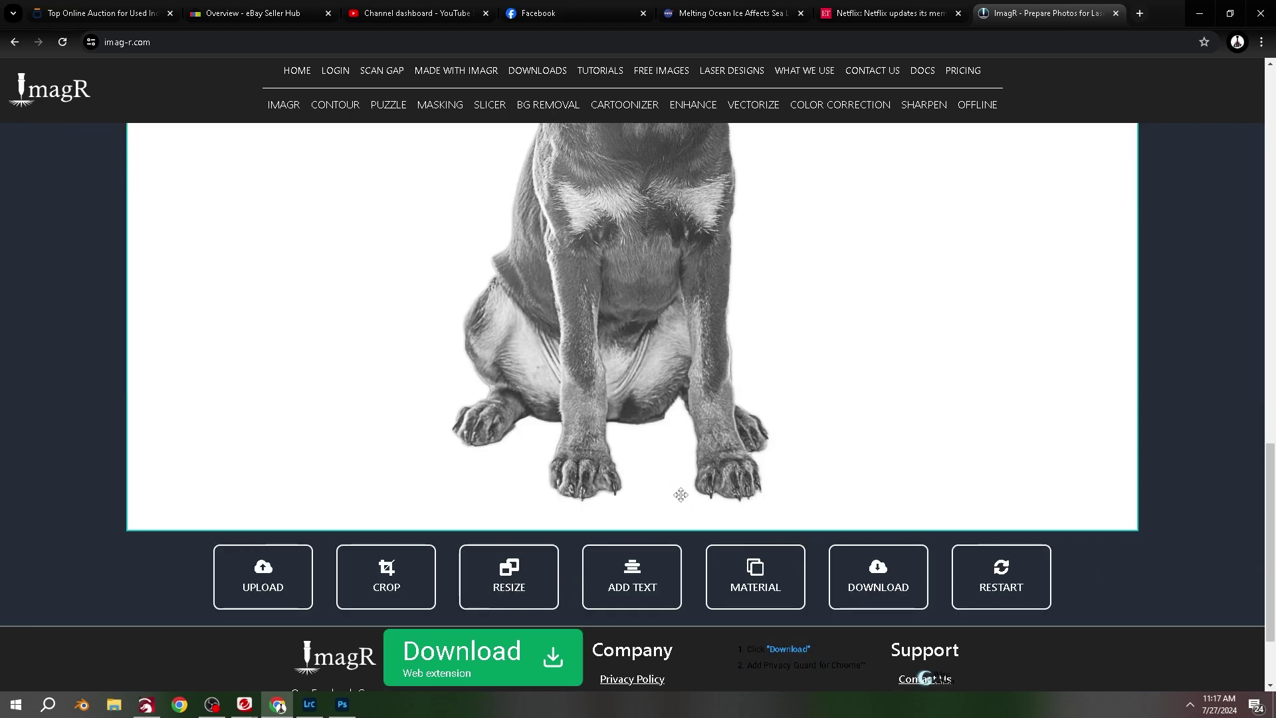
{"action": "scroll", "coordinate": [504, 532], "scroll_direction": "down", "scroll_amount": 1}
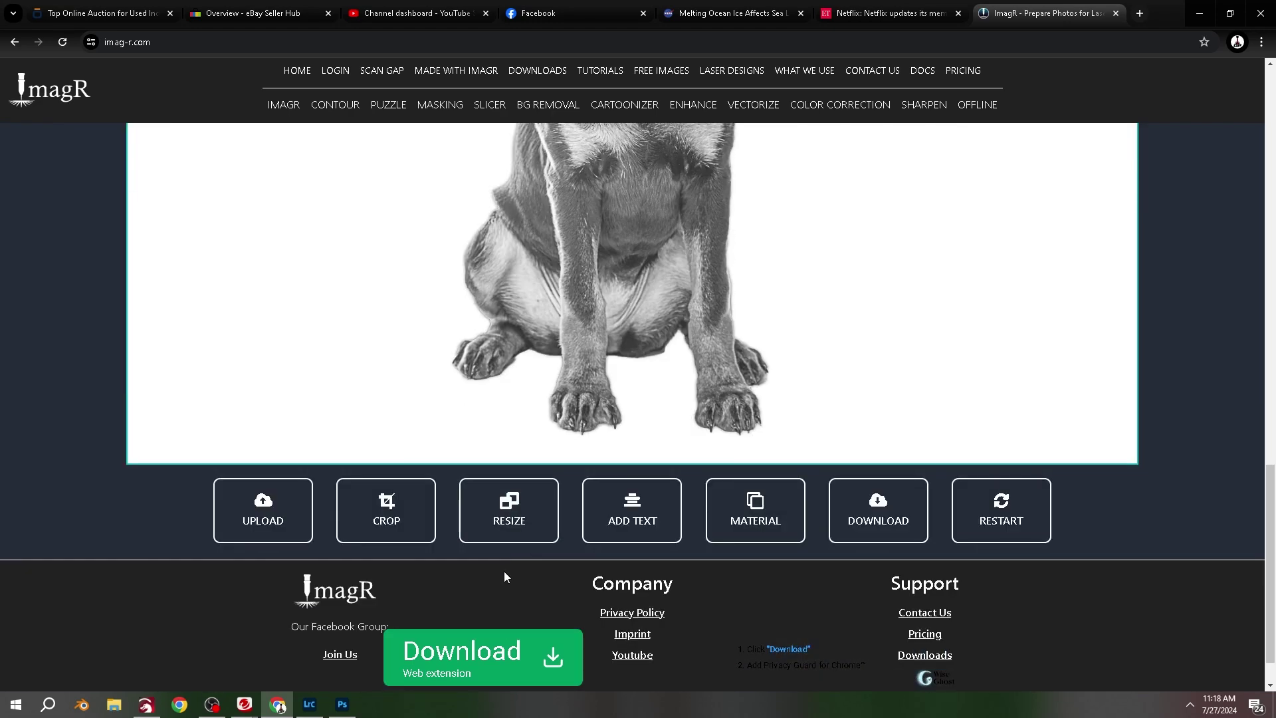
Resize the image in inches to 12 wide (16.83 tall) at 260 DPI.
{"action": "left_click", "coordinate": [504, 511]}
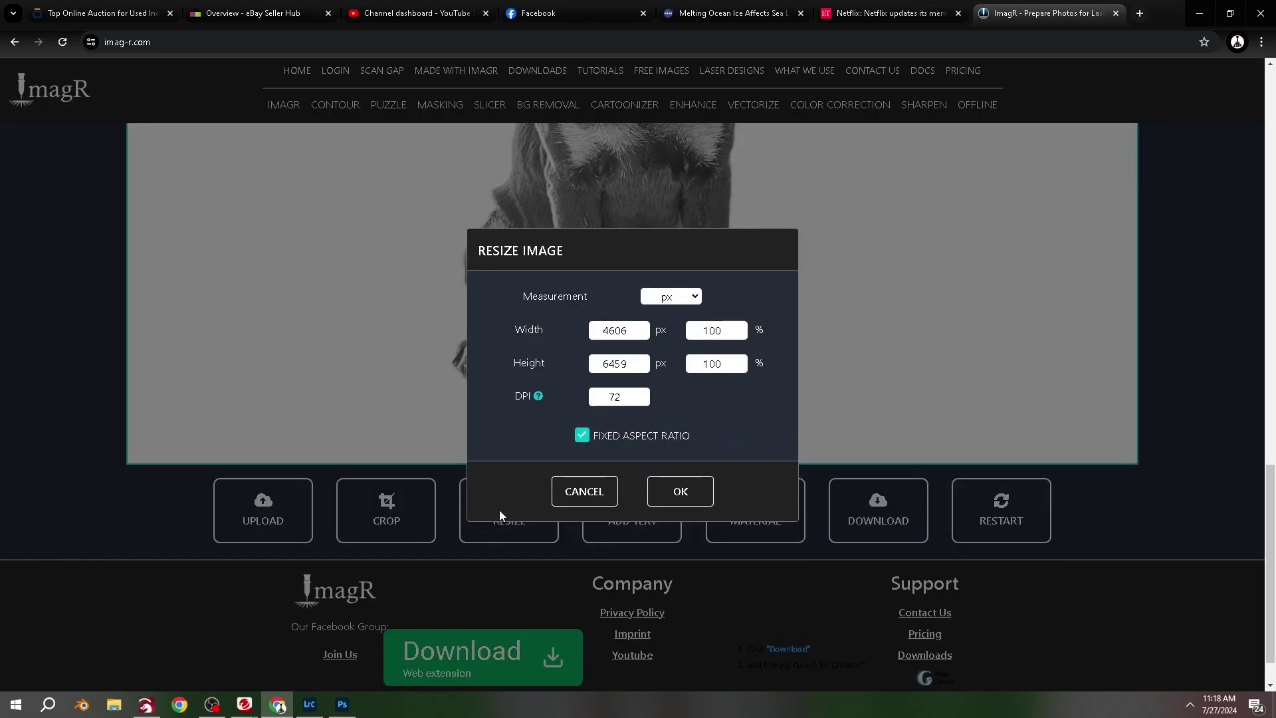
{"action": "left_click", "coordinate": [682, 297]}
{"action": "left_click", "coordinate": [679, 329]}
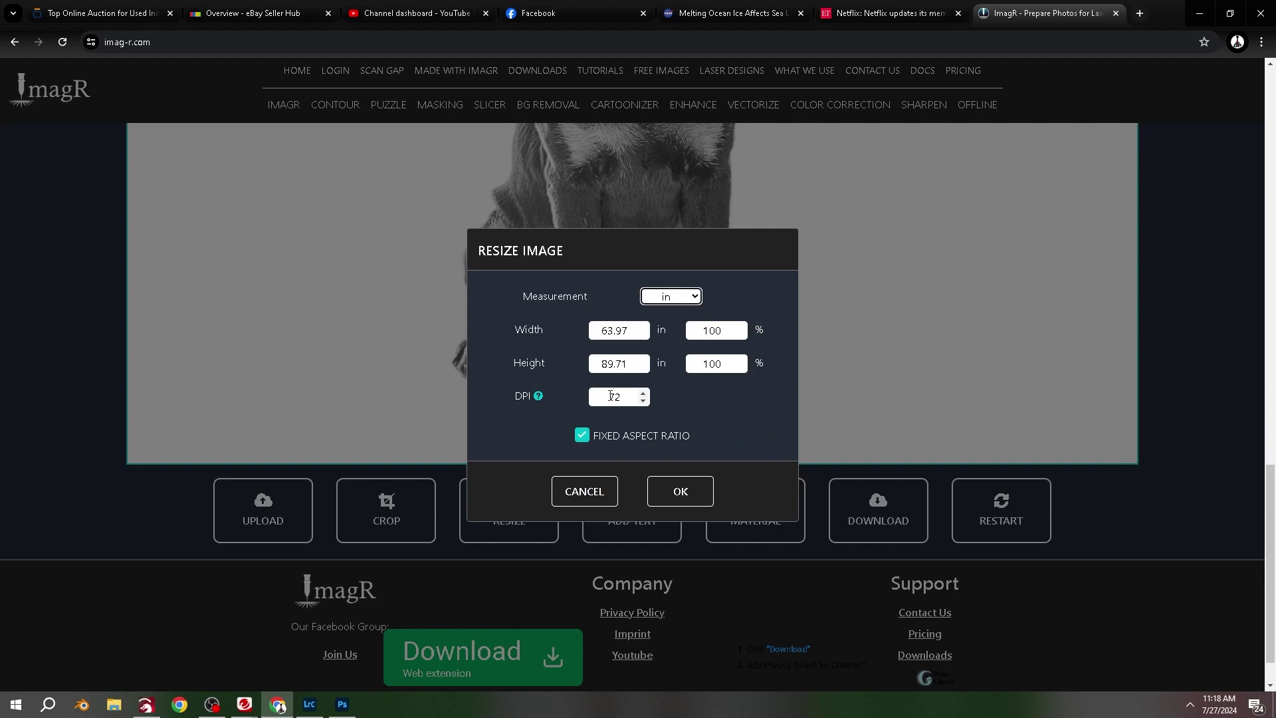
{"action": "scroll", "coordinate": [610, 396], "scroll_direction": "up", "scroll_amount": 3}
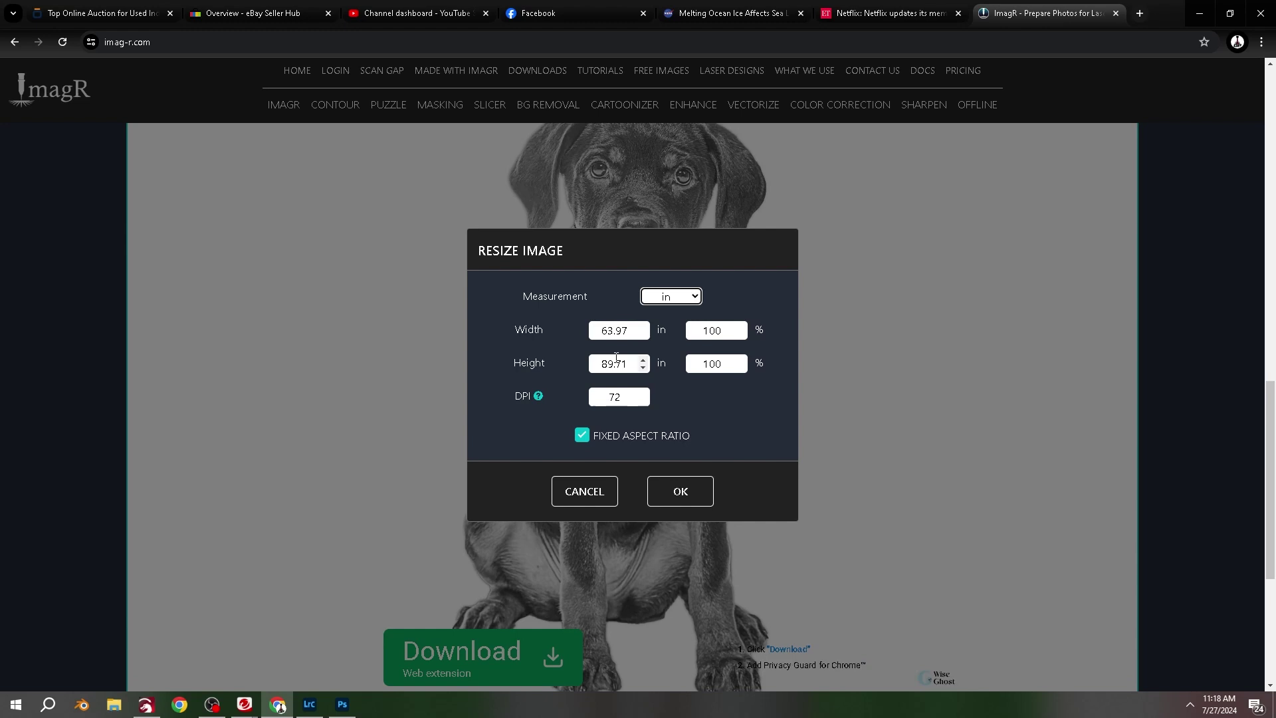
{"action": "left_click_drag", "start_coordinate": [632, 330], "coordinate": [559, 339]}
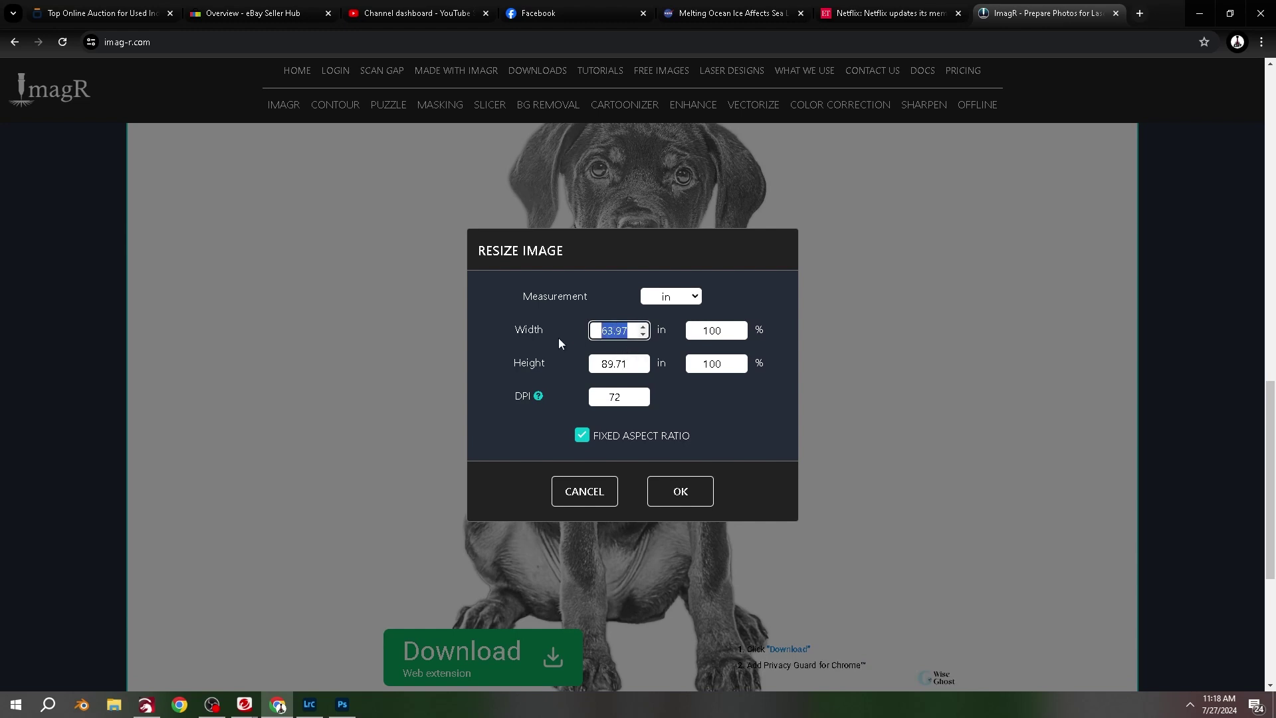
{"action": "type", "text": "12"}
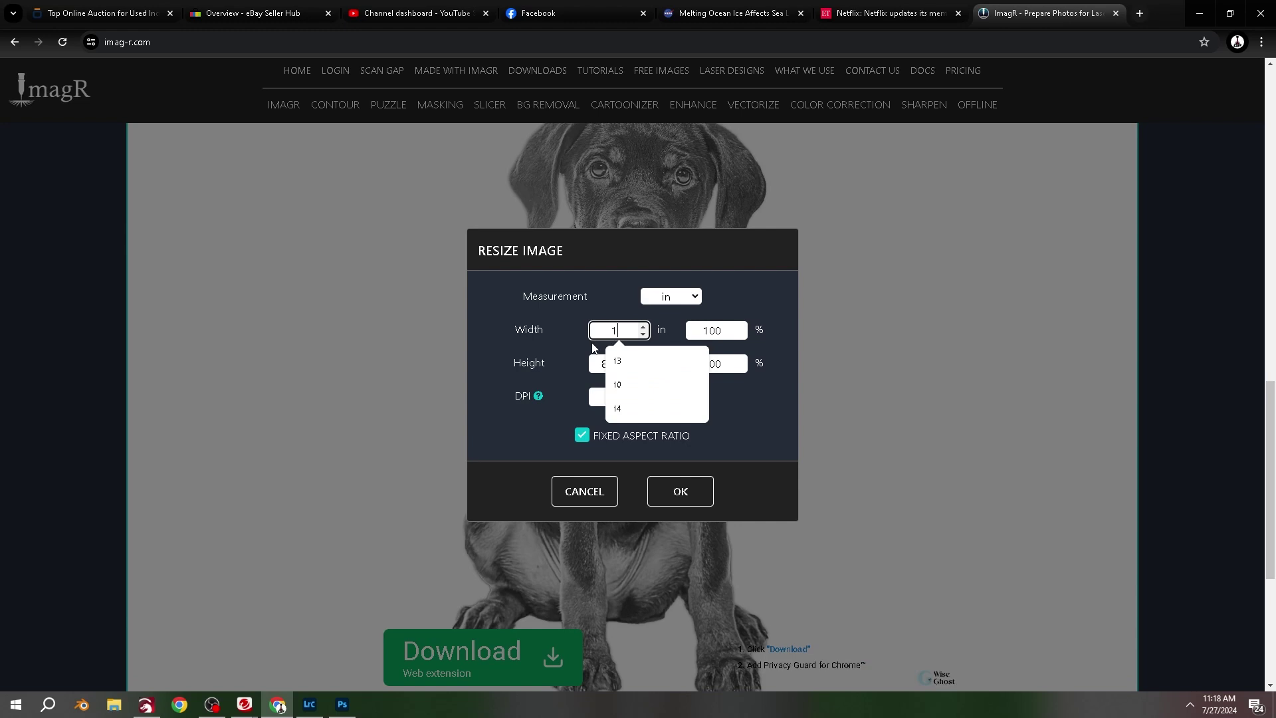
{"action": "left_click", "coordinate": [630, 364]}
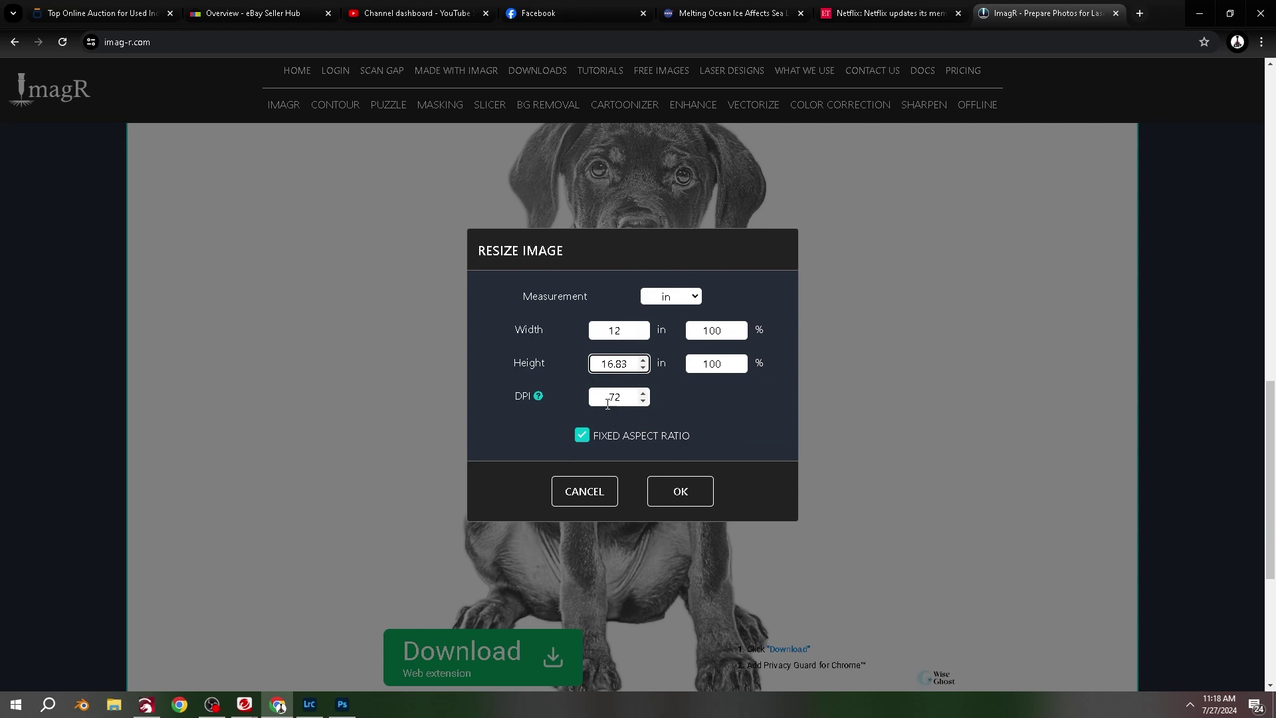
{"action": "left_click", "coordinate": [539, 399]}
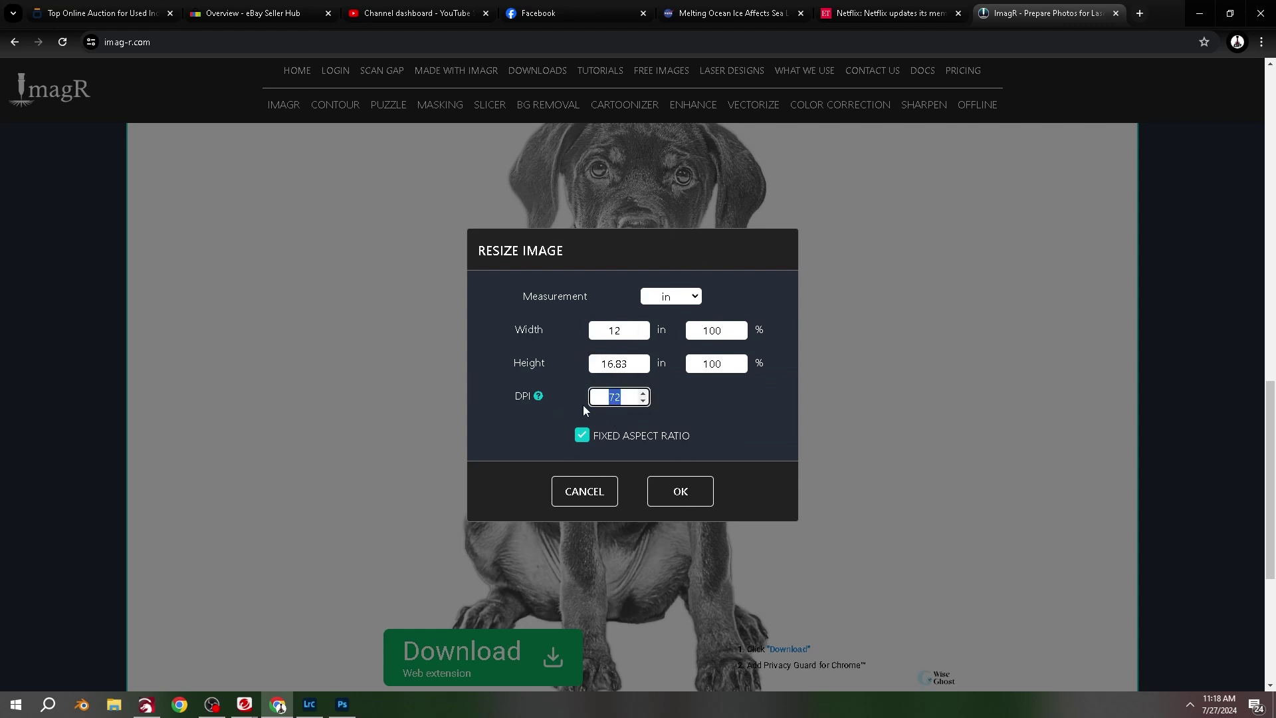
{"action": "type", "text": "2"}
{"action": "left_click", "coordinate": [679, 497]}
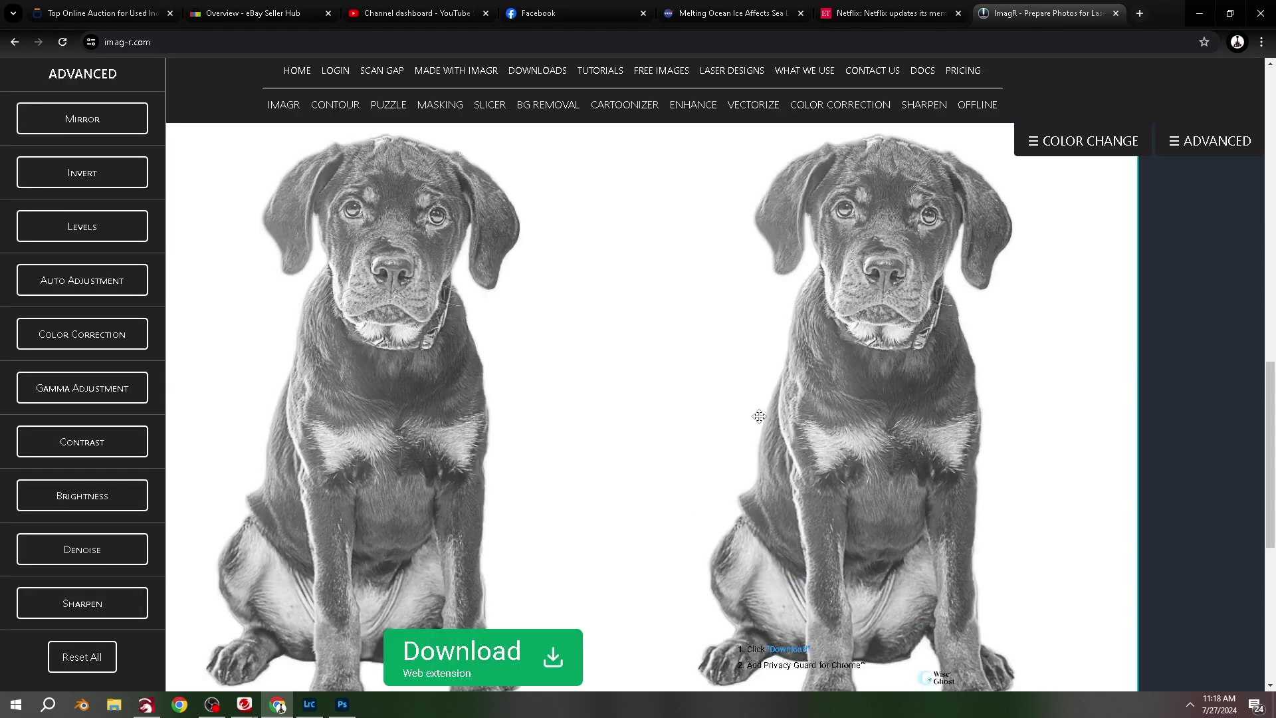
{"action": "scroll", "coordinate": [759, 416], "scroll_direction": "down", "scroll_amount": 4}
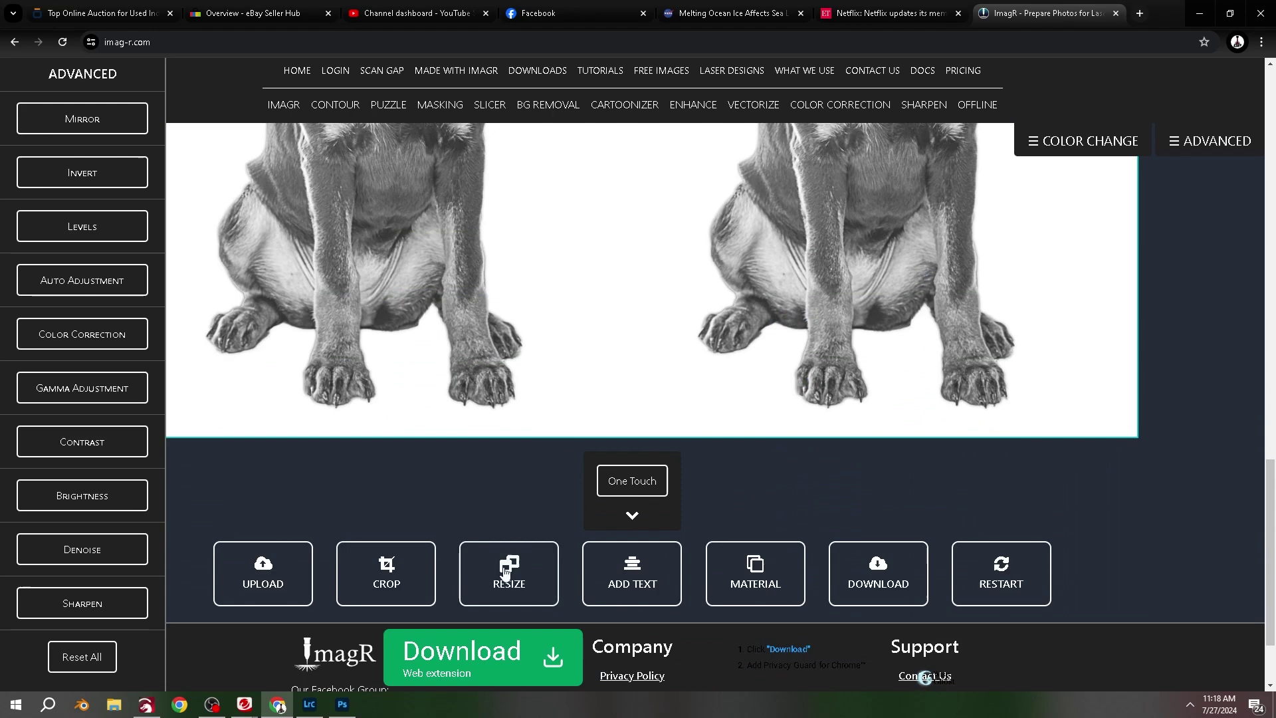
Pick the CO2 Wood preset from the CO2 material list and apply it.
{"action": "left_click", "coordinate": [744, 580]}
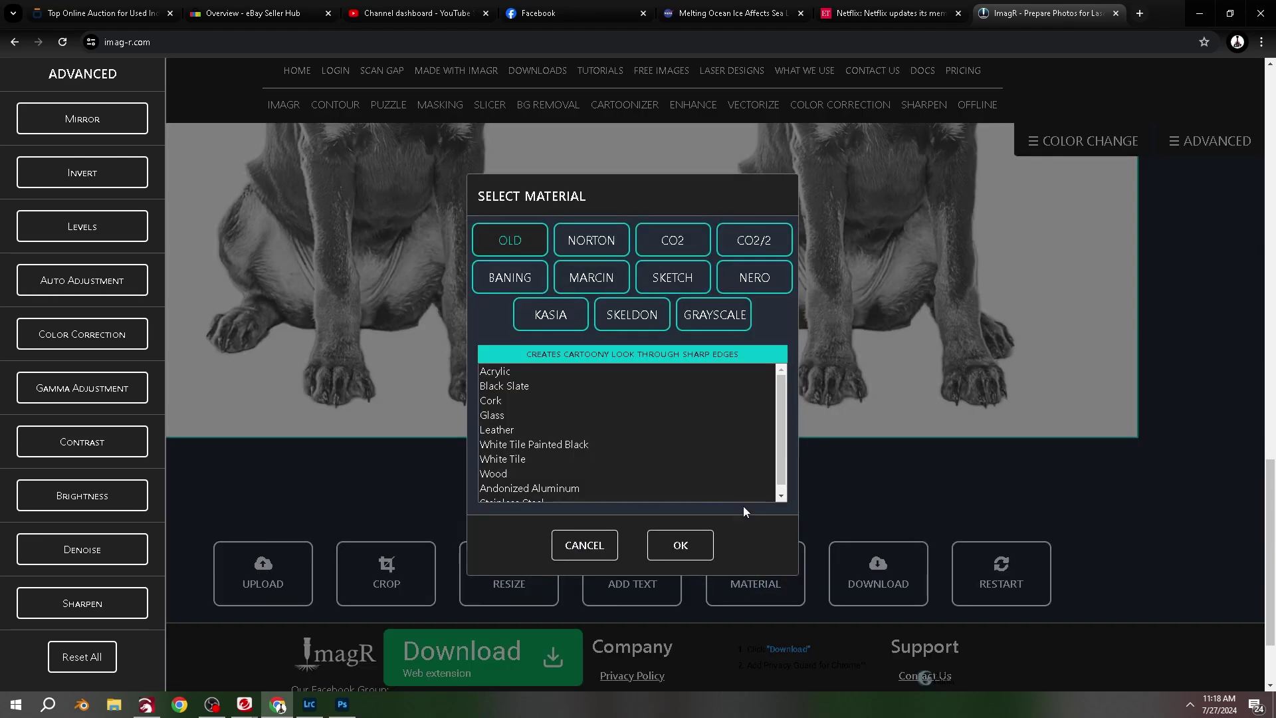
{"action": "scroll", "coordinate": [734, 493], "scroll_direction": "up", "scroll_amount": 5}
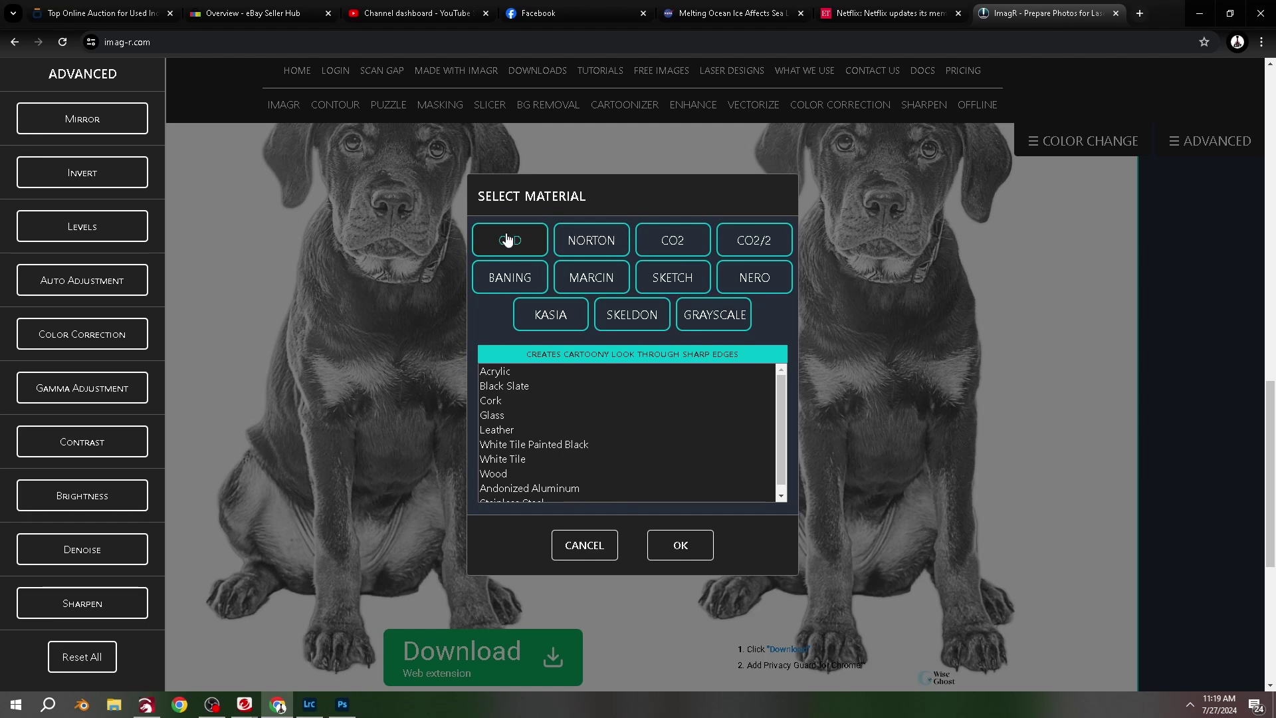
{"action": "left_click", "coordinate": [570, 240]}
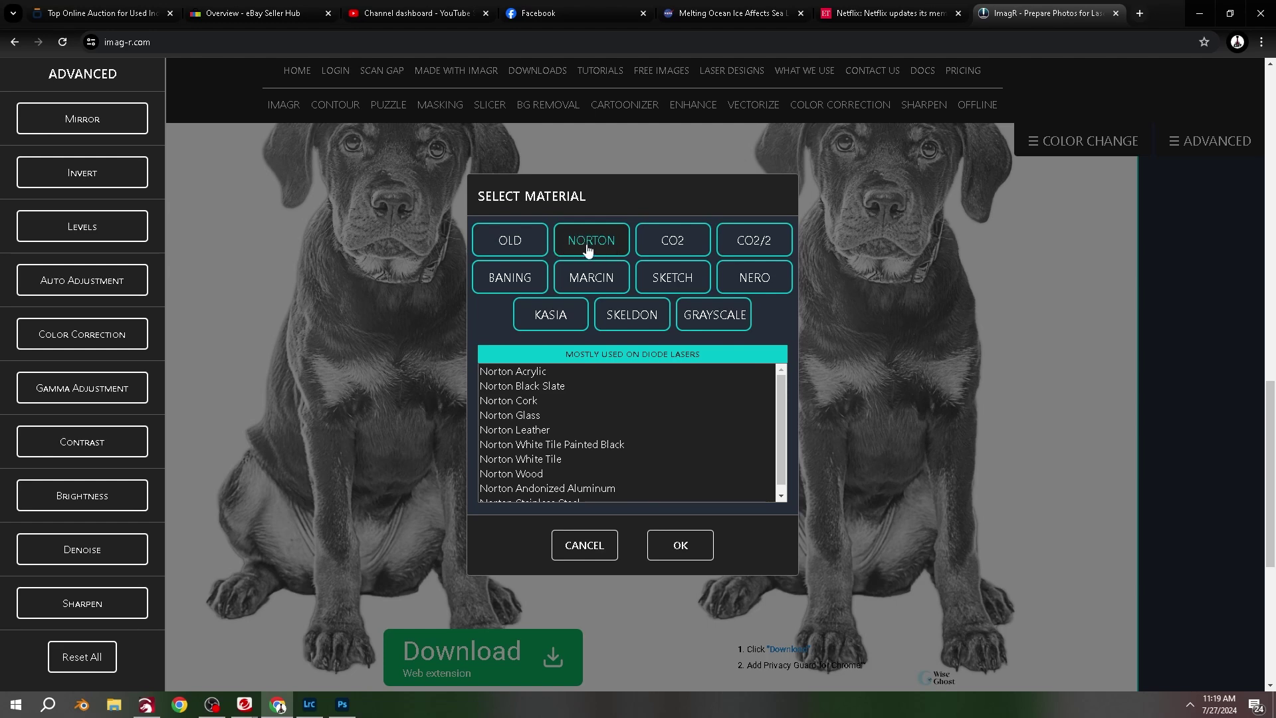
{"action": "left_click", "coordinate": [673, 245]}
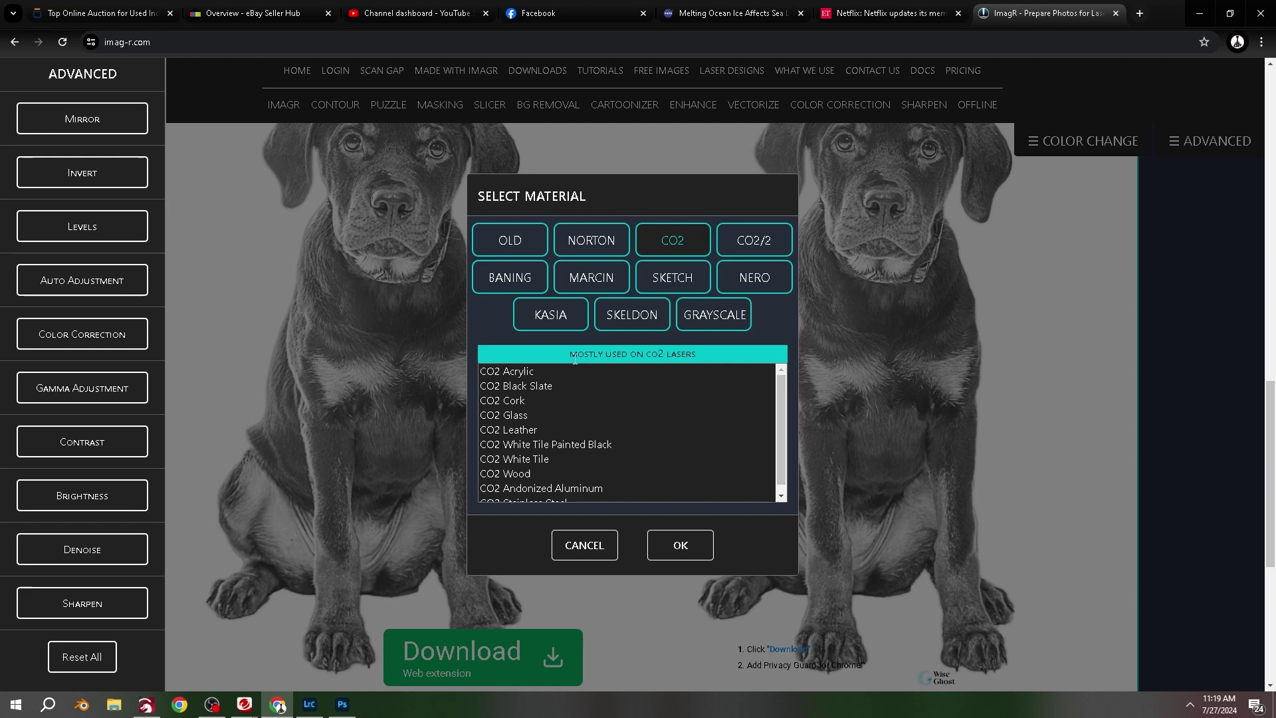
{"action": "scroll", "coordinate": [566, 408], "scroll_direction": "down", "scroll_amount": 1}
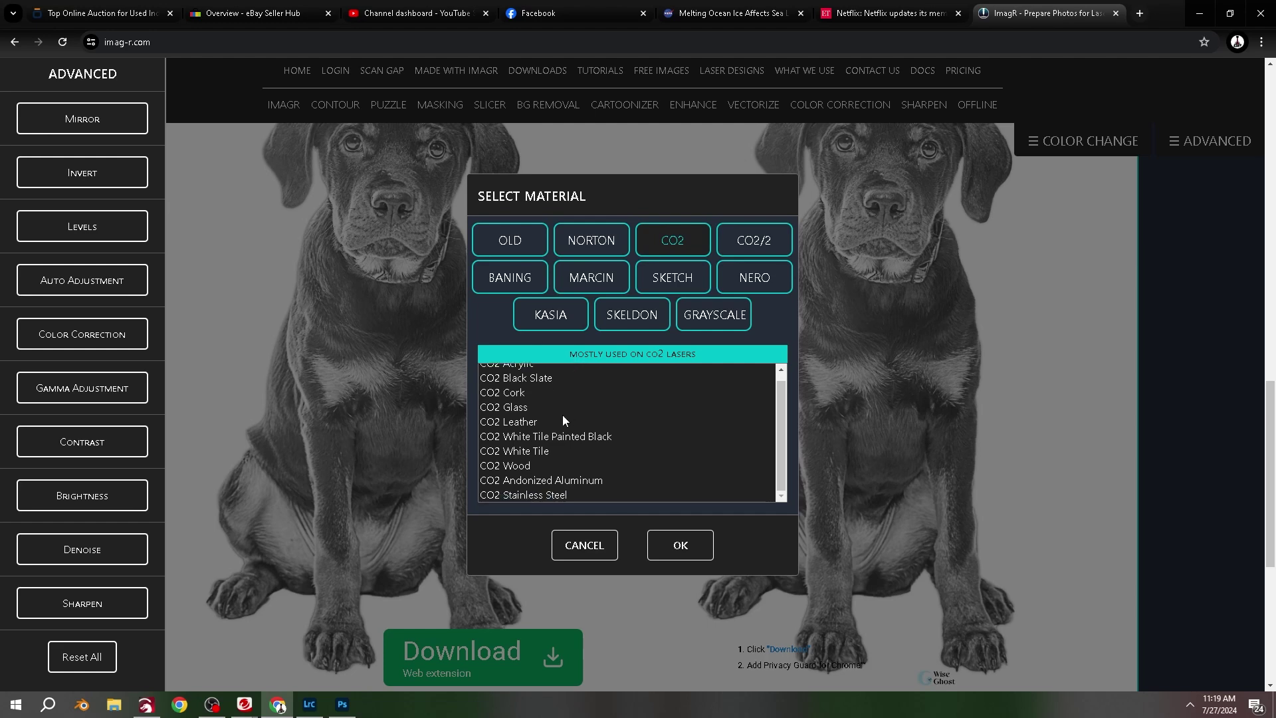
{"action": "left_click", "coordinate": [513, 467]}
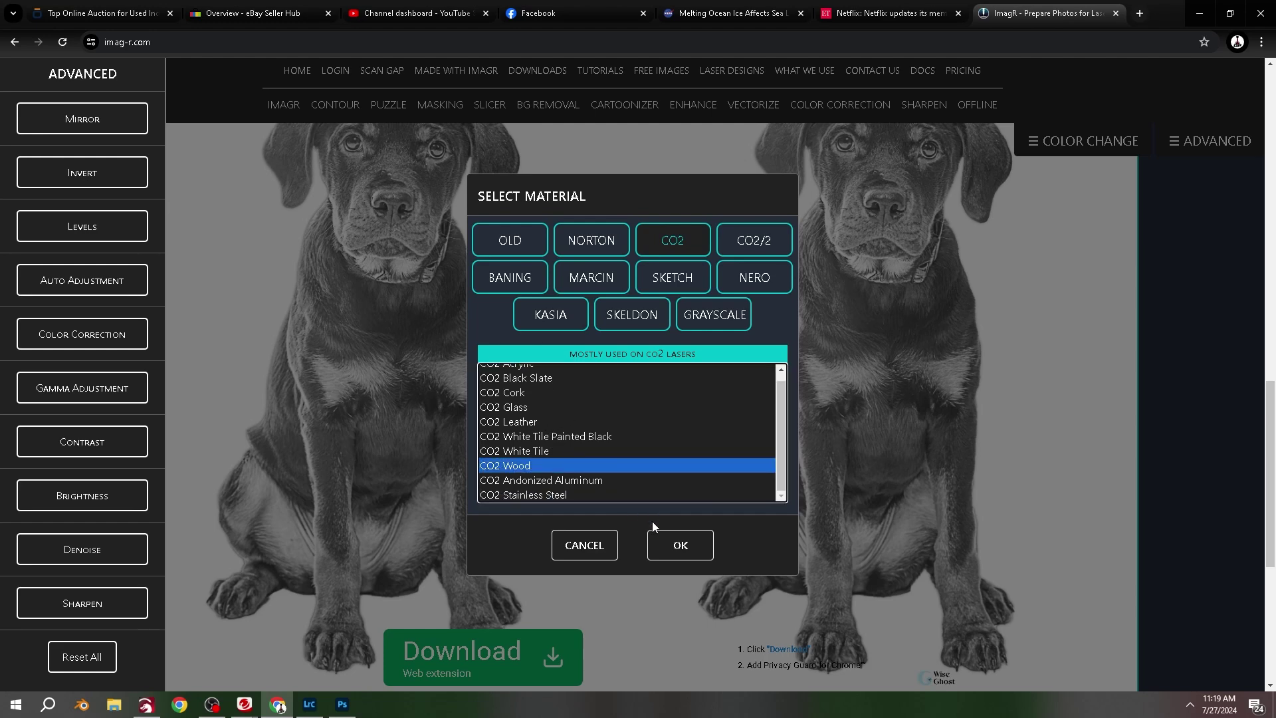
{"action": "left_click", "coordinate": [671, 545]}
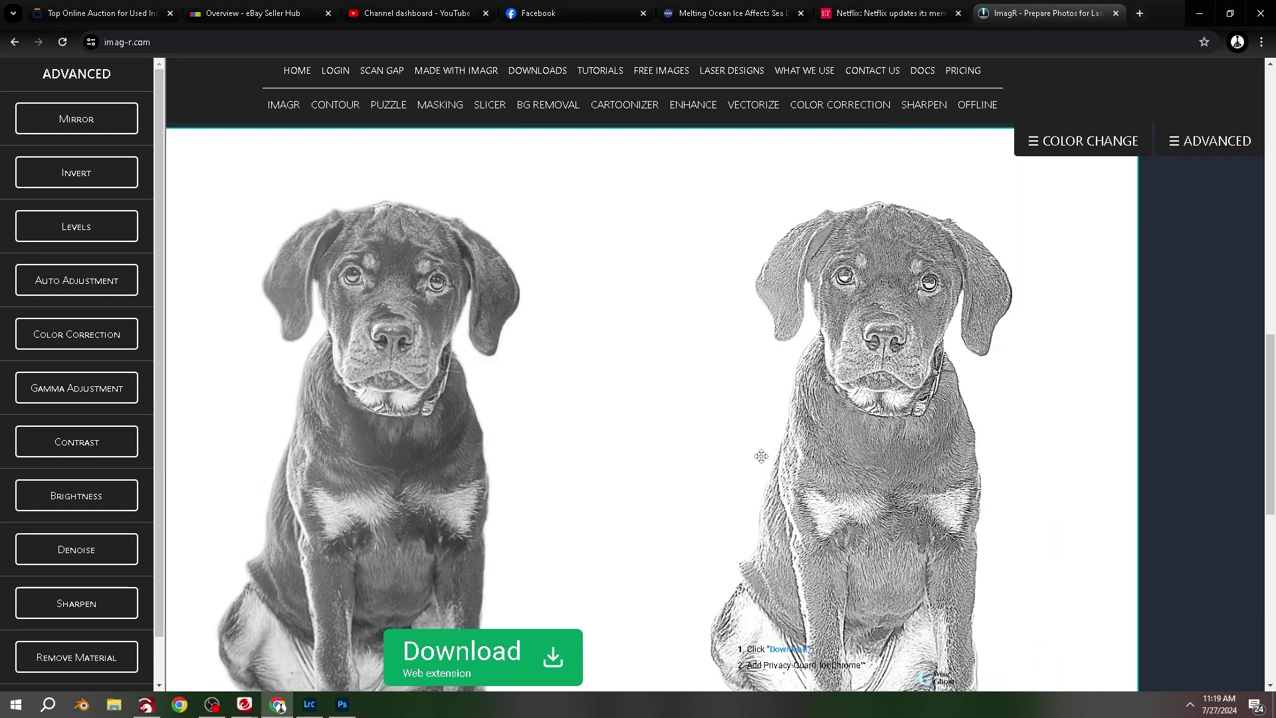
Zoom the before-and-after puppy previews in for detail, then reset them to the whole view.
{"action": "scroll", "coordinate": [557, 312], "scroll_direction": "up", "scroll_amount": 3}
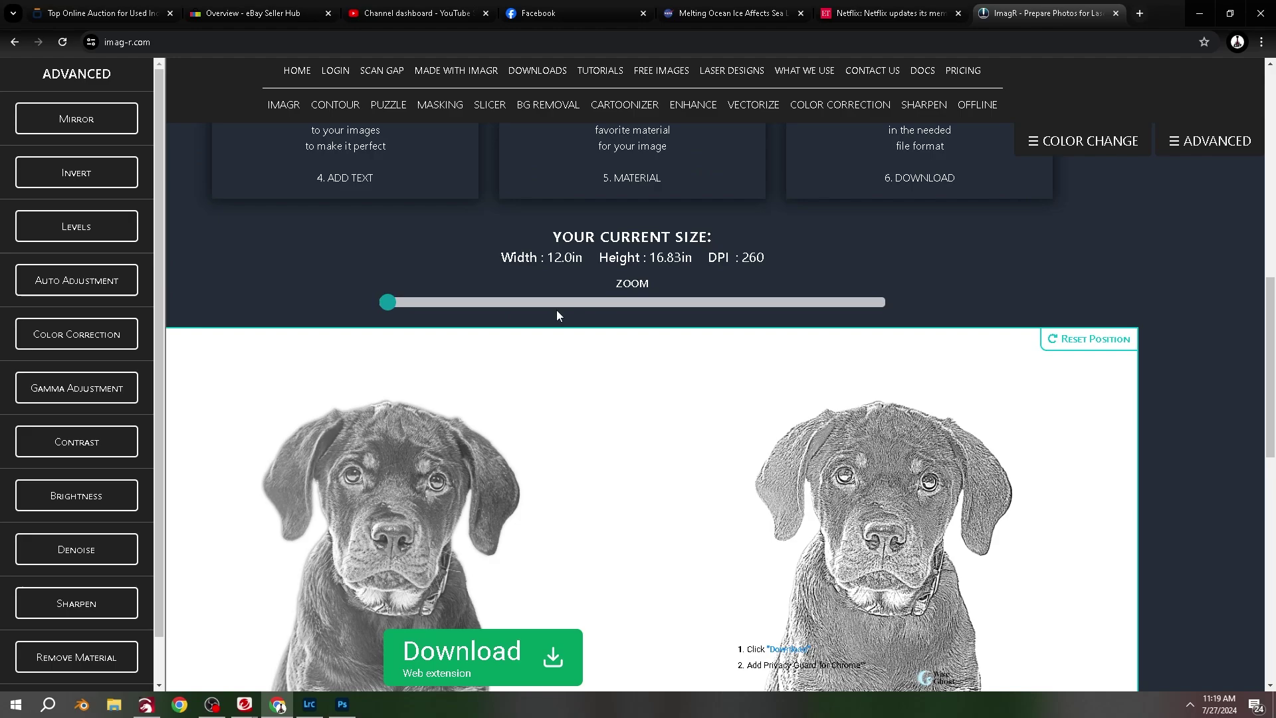
{"action": "left_click_drag", "start_coordinate": [387, 302], "coordinate": [510, 303]}
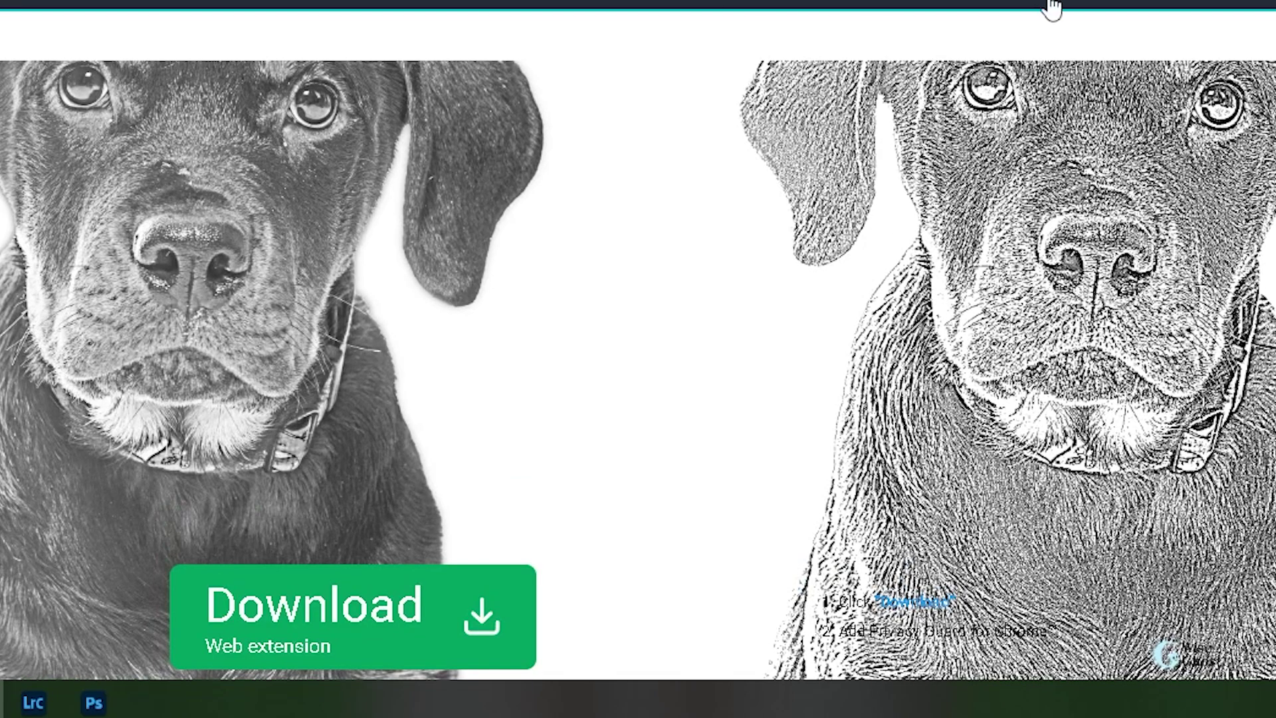
{"action": "left_click", "coordinate": [866, 302]}
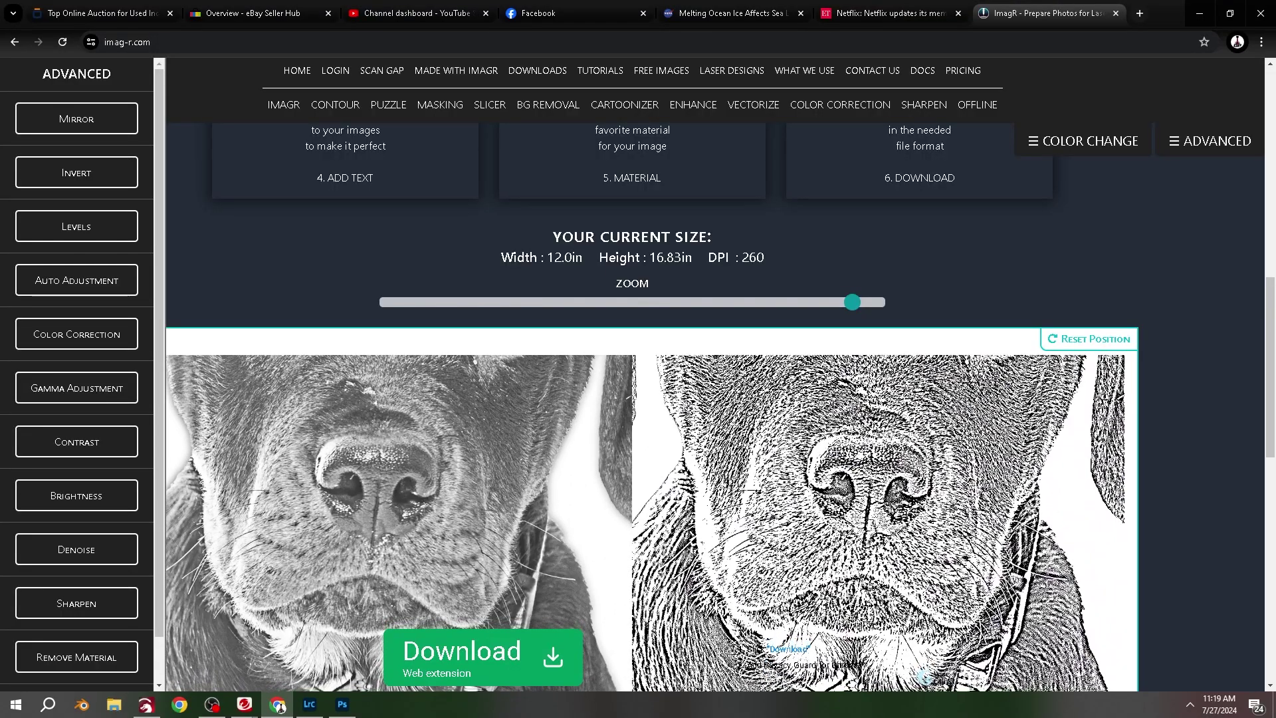
{"action": "left_click_drag", "start_coordinate": [852, 302], "coordinate": [233, 298]}
{"action": "triple_click", "coordinate": [558, 332]}
Lower the image contrast to -11 in the Advanced settings.
{"action": "scroll", "coordinate": [631, 525], "scroll_direction": "down", "scroll_amount": 1}
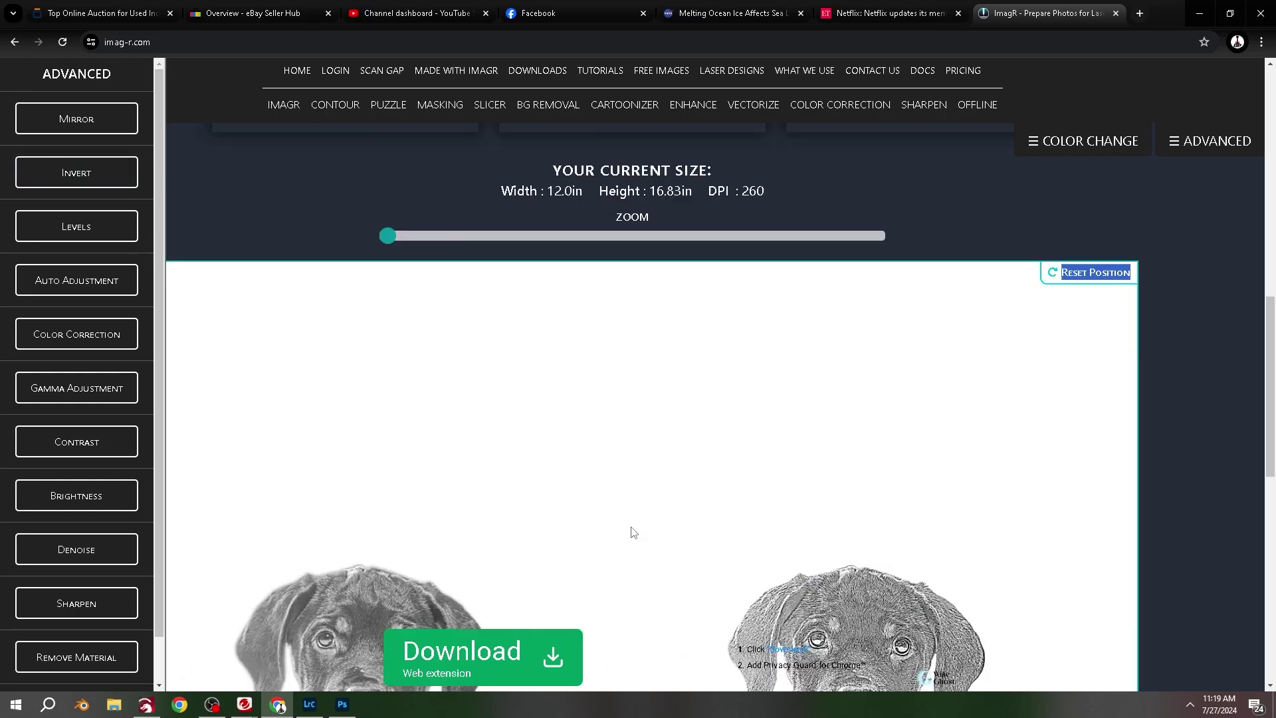
{"action": "scroll", "coordinate": [632, 525], "scroll_direction": "down", "scroll_amount": 5}
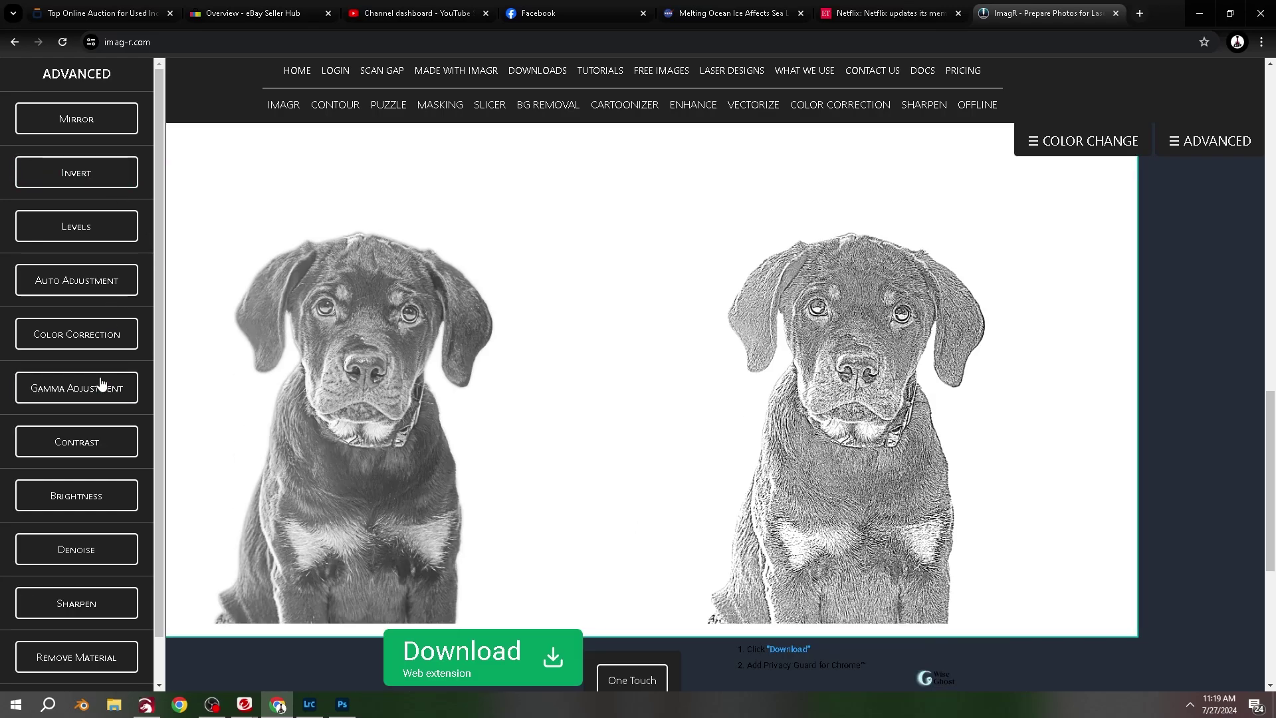
{"action": "left_click", "coordinate": [76, 441]}
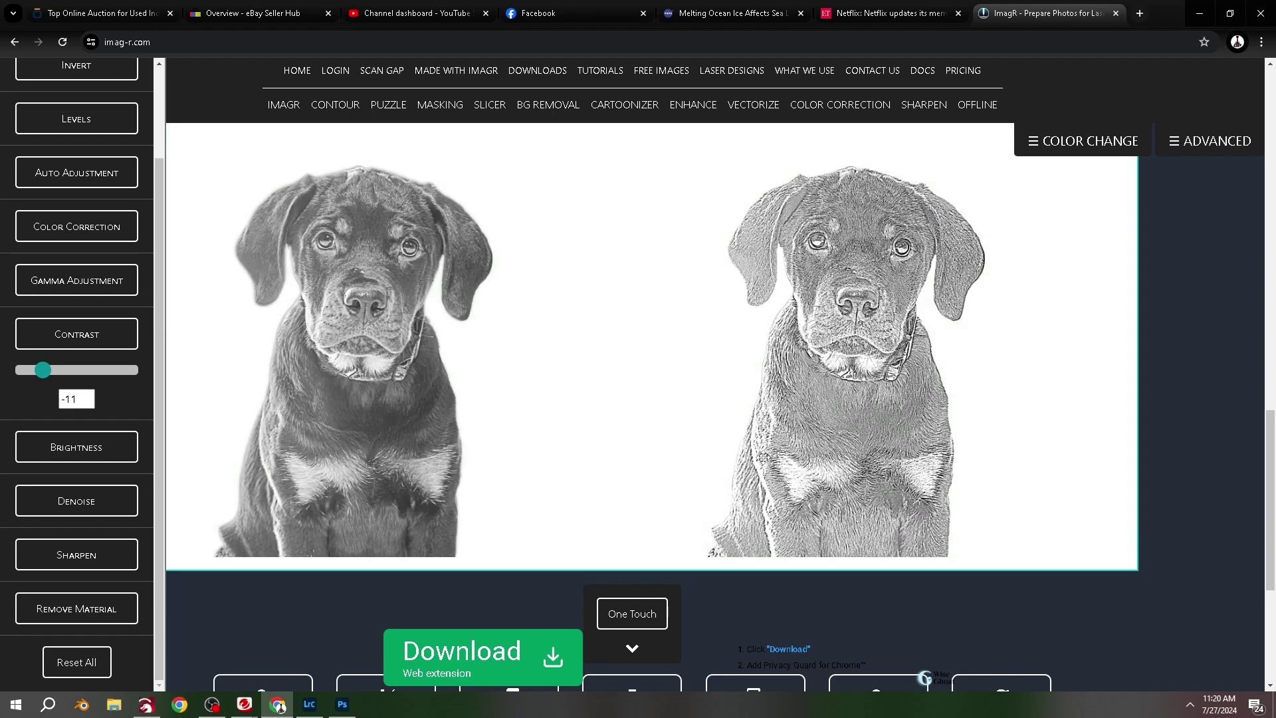
{"action": "scroll", "coordinate": [824, 398], "scroll_direction": "down", "scroll_amount": 3}
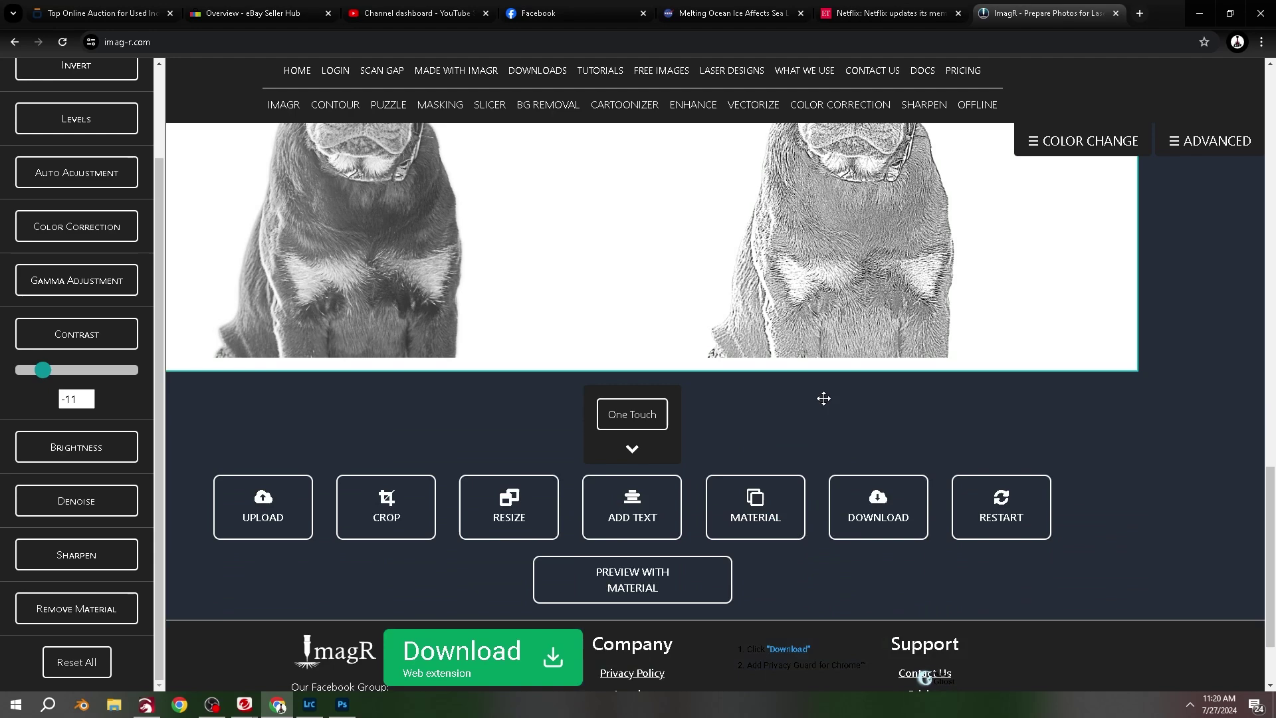
Download the processed puppy as a BMP and drag it into LightBurn.
{"action": "left_click", "coordinate": [859, 521]}
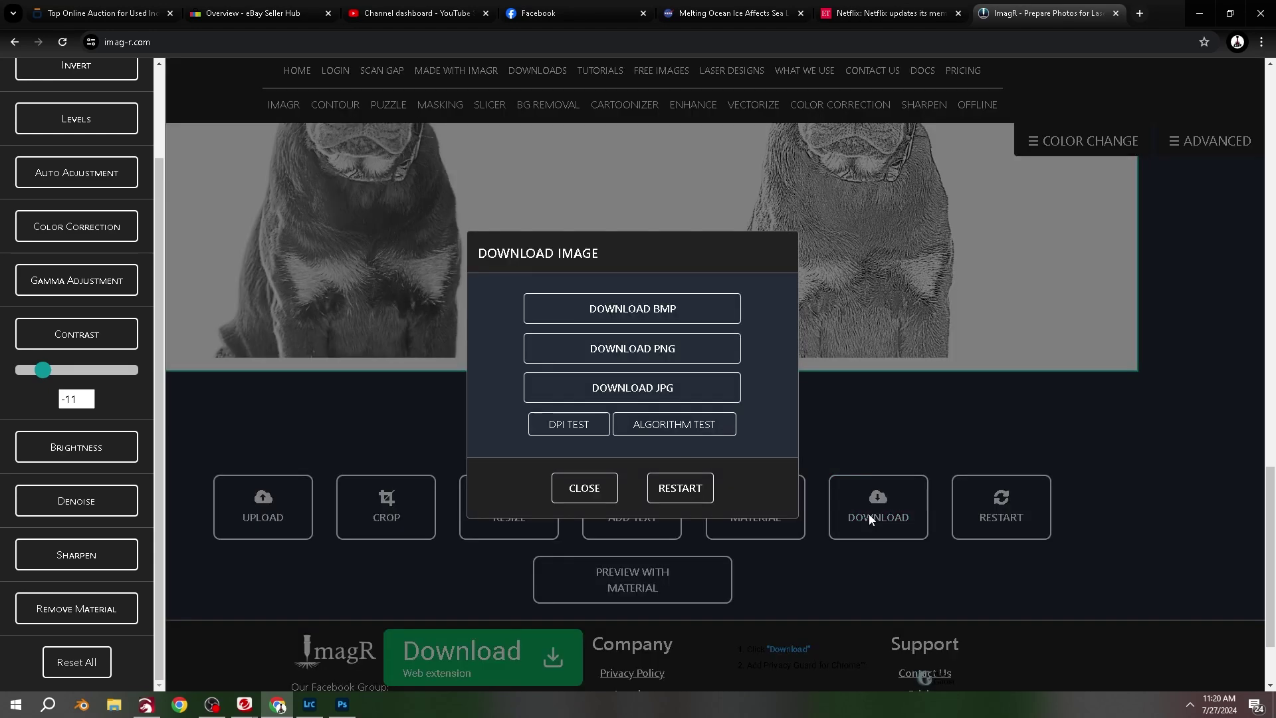
{"action": "left_click", "coordinate": [654, 315]}
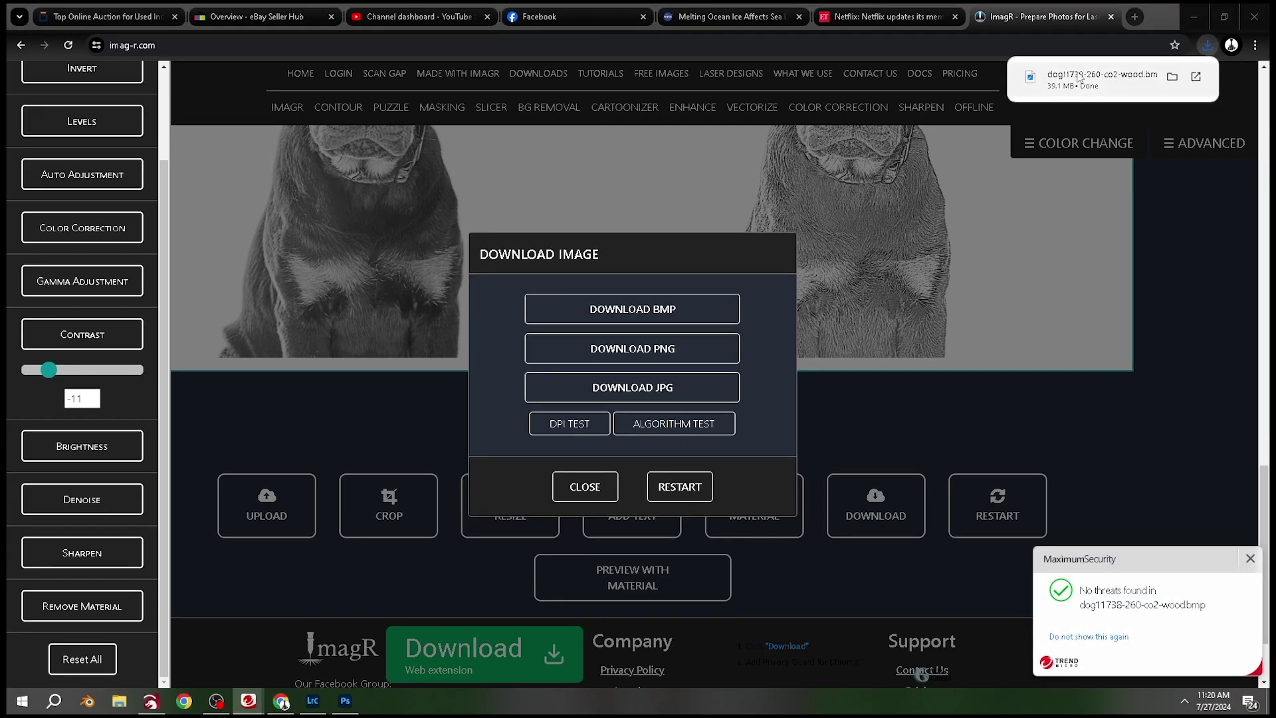
{"action": "left_click_drag", "start_coordinate": [1123, 75], "coordinate": [441, 370]}
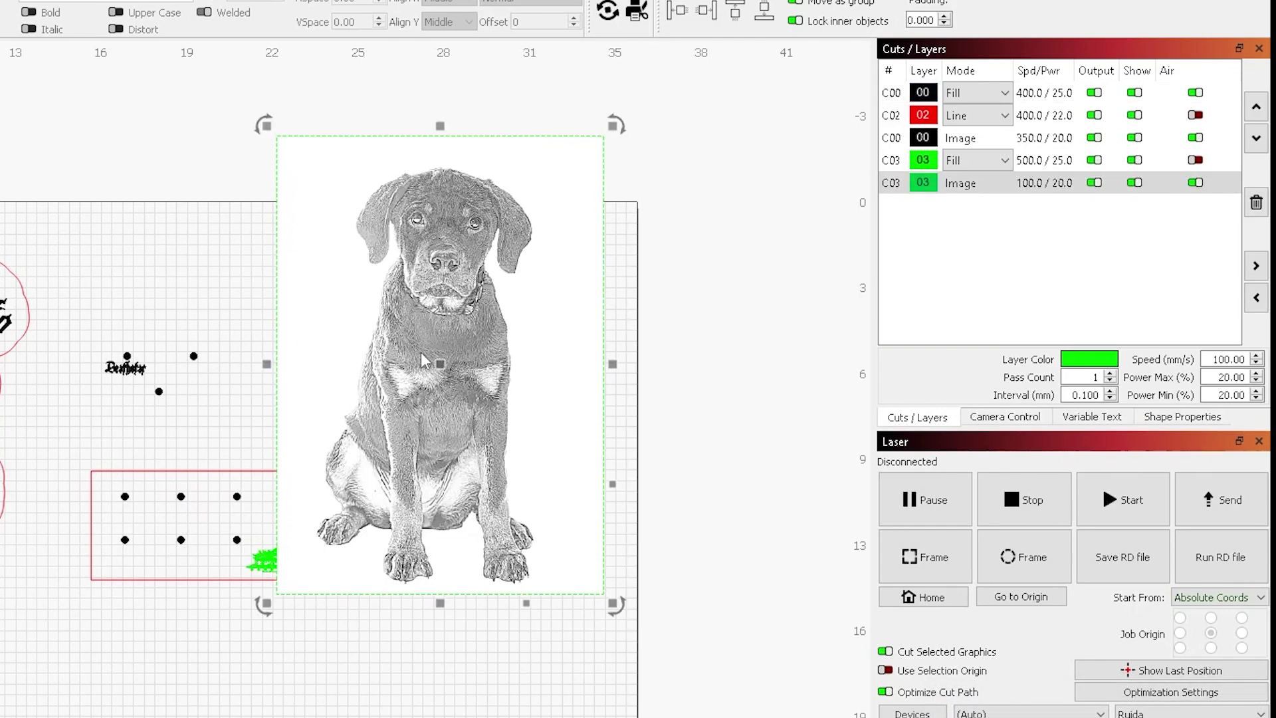
Move the placed puppy BMP further left on the LightBurn work area.
{"action": "left_click_drag", "start_coordinate": [425, 360], "coordinate": [0, 404]}
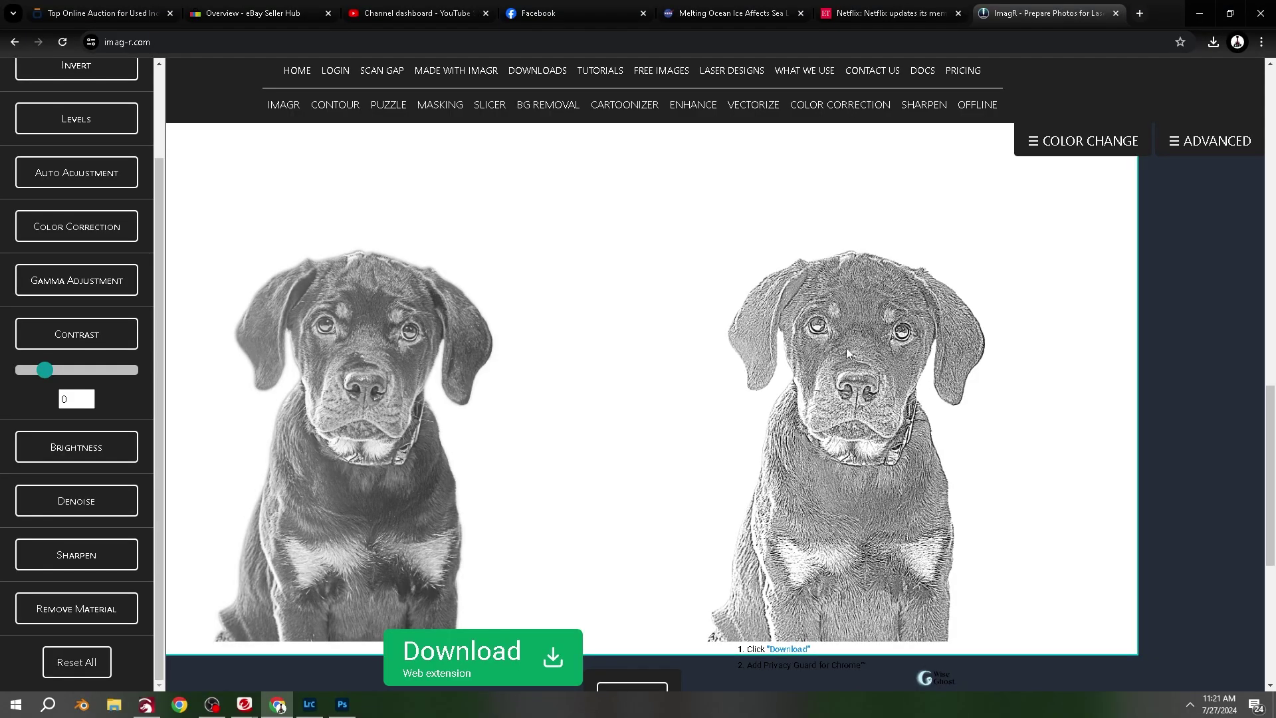
Scroll up in ImagR to bring the Zoom slider into view.
{"action": "scroll", "coordinate": [861, 328], "scroll_direction": "up", "scroll_amount": 5}
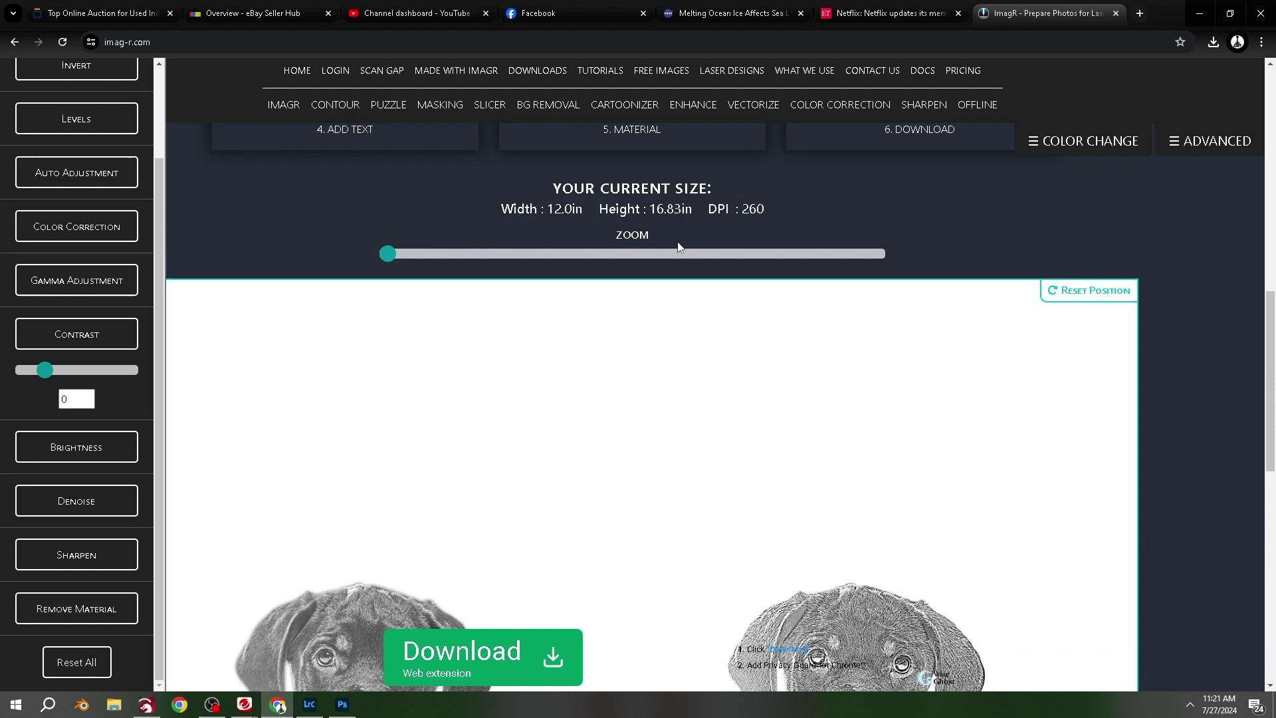